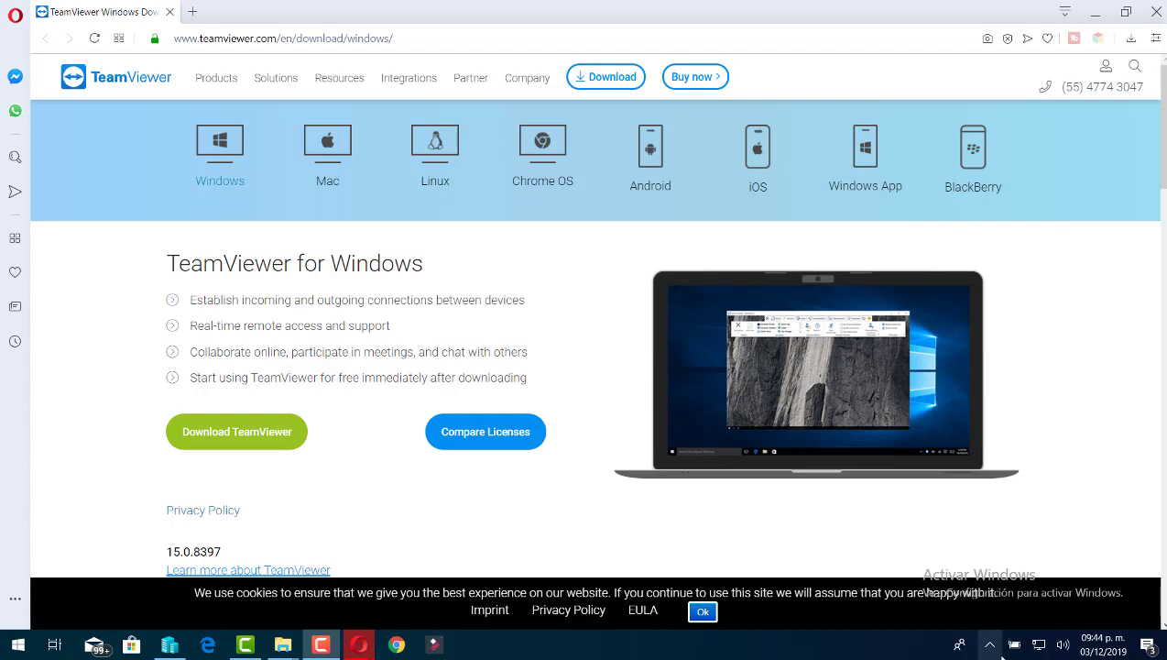
pyautogui.click(990, 644)
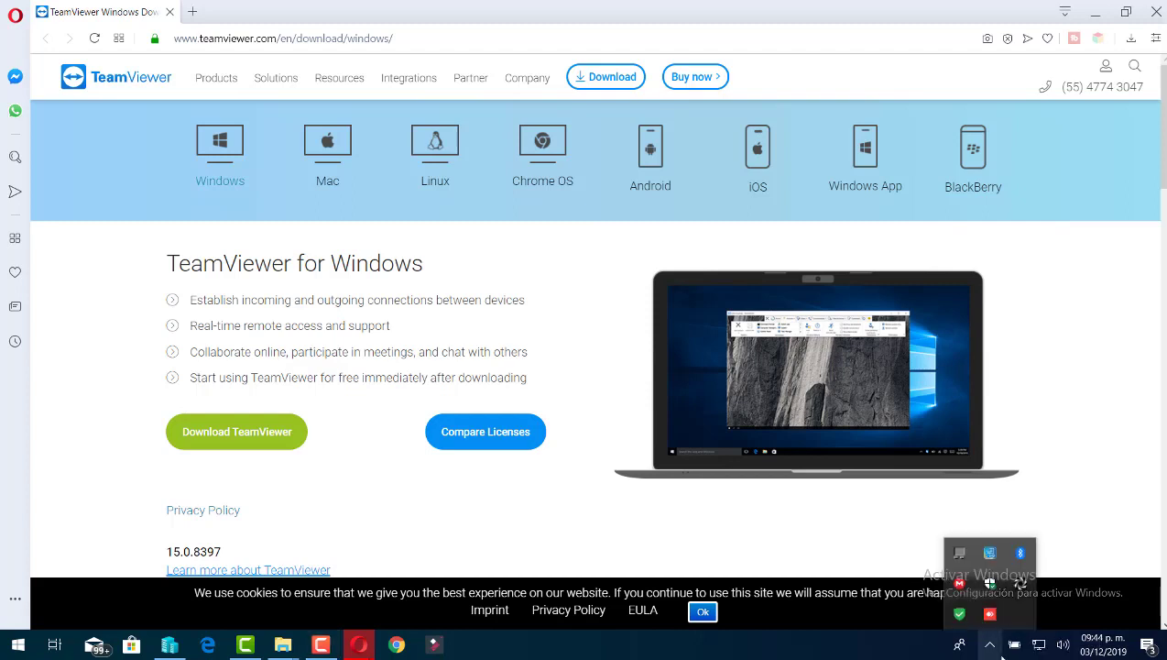
pyautogui.click(869, 656)
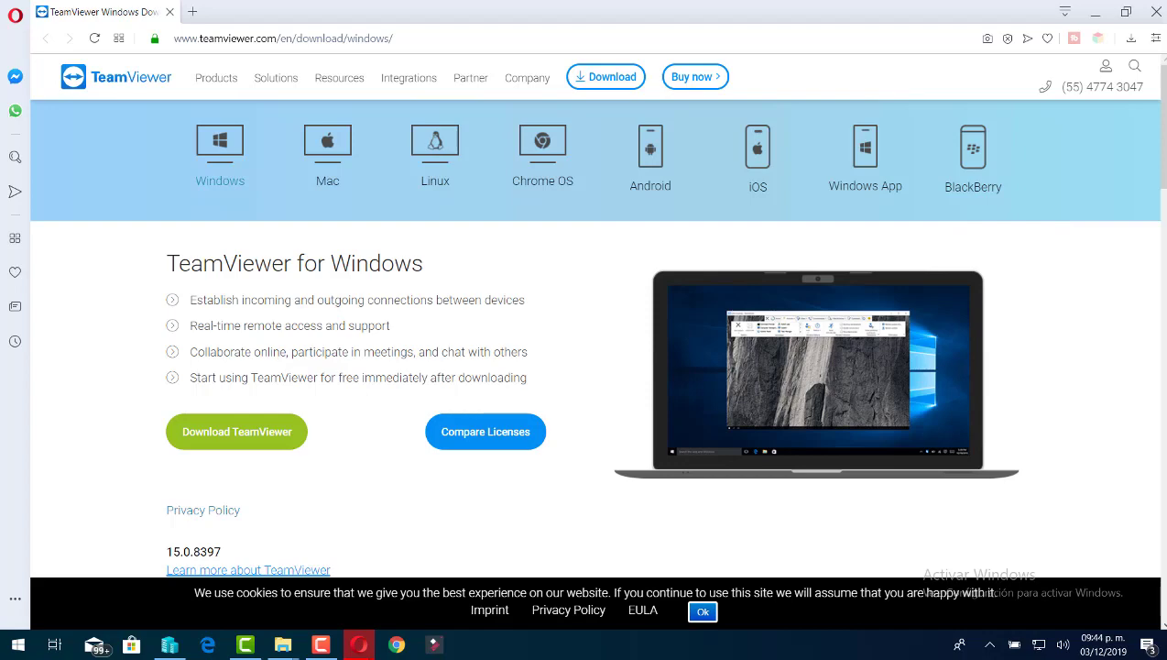
# - Search Windows for "tea", launch TeamViewer 14 and bring its window to the front
pyautogui.press('super')
pyautogui.write('tea')
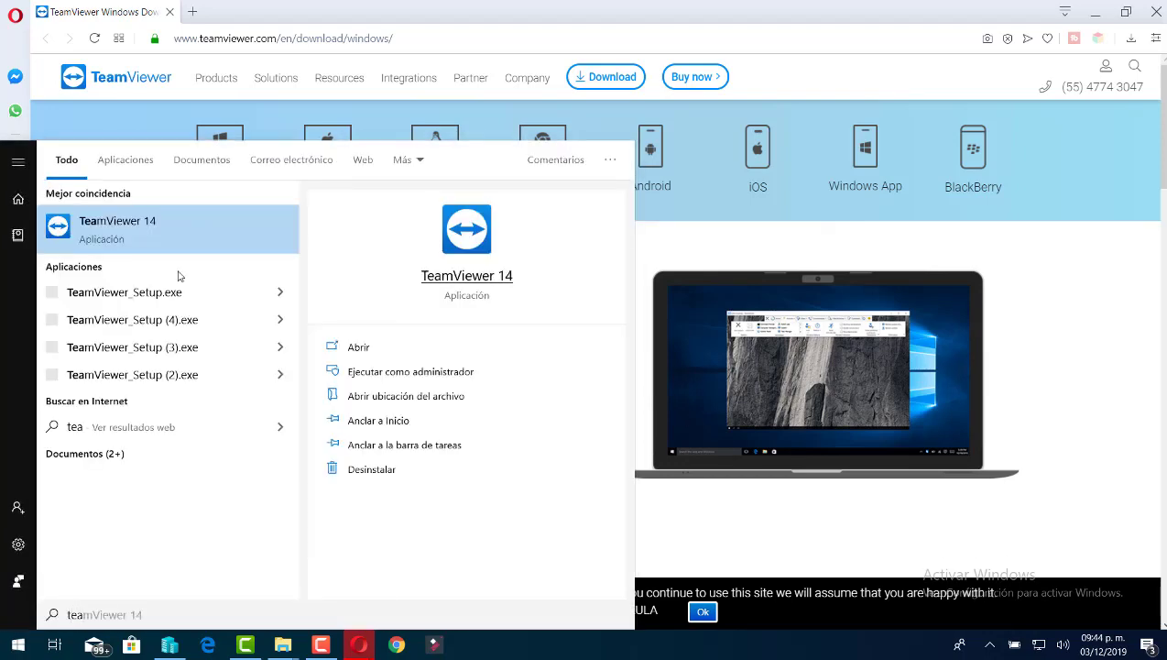
pyautogui.click(151, 240)
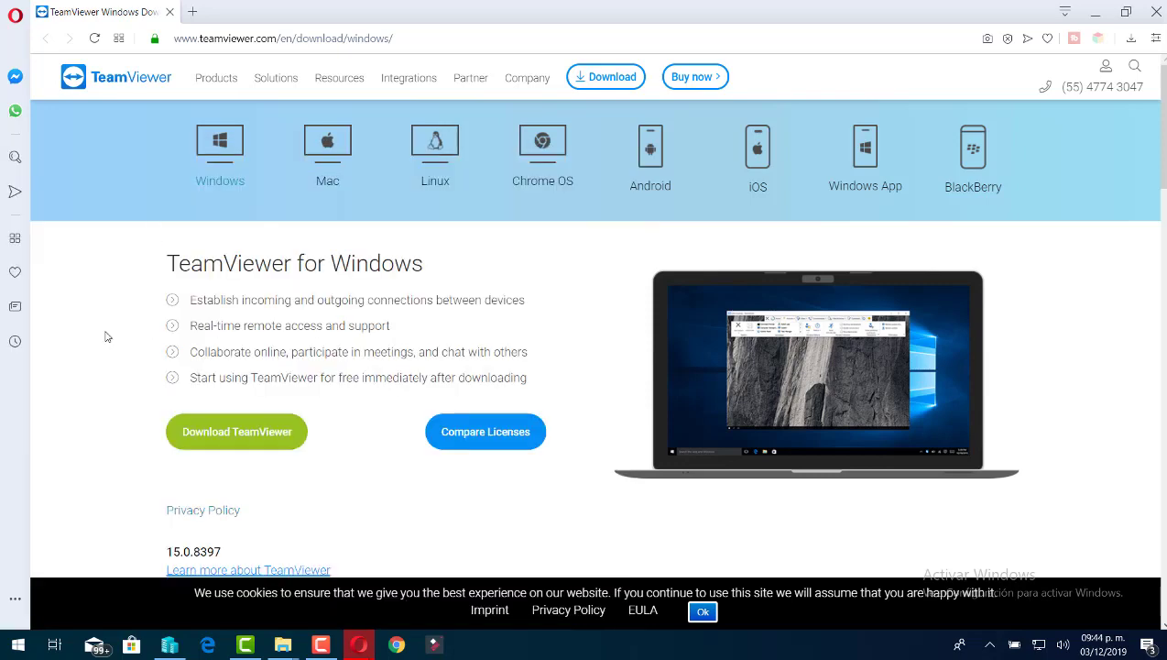
pyautogui.click(151, 449)
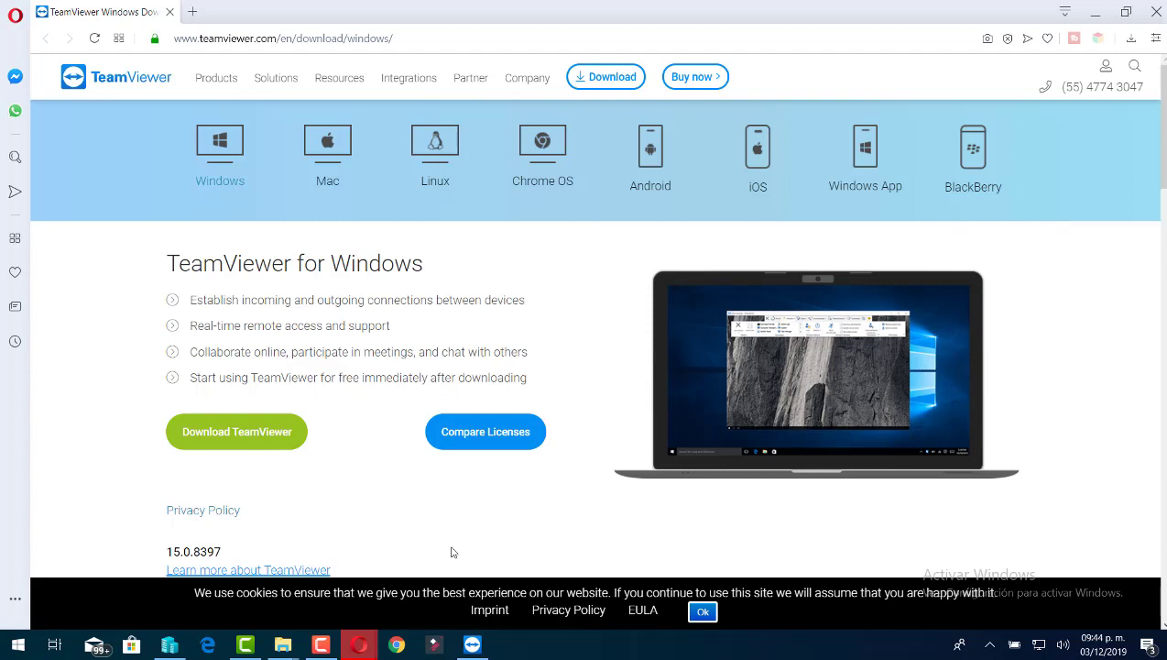
pyautogui.click(472, 644)
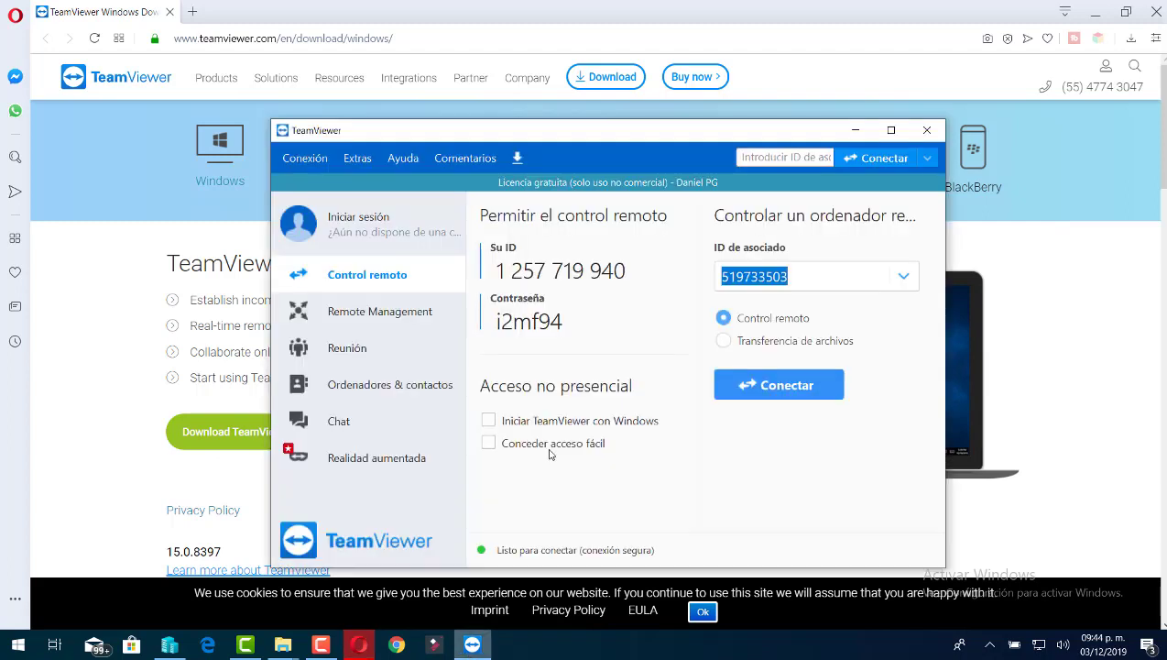
# - Update TeamViewer to version 15.0.8397 and dismiss the changelog after installation
pyautogui.click(514, 160)
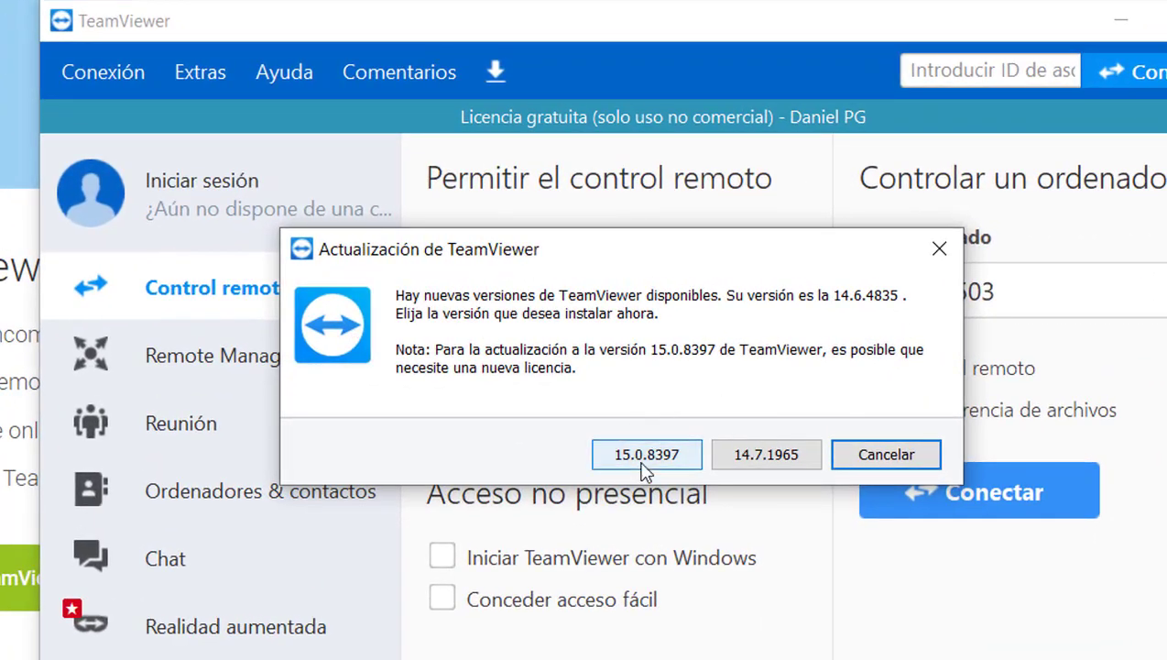
pyautogui.click(647, 455)
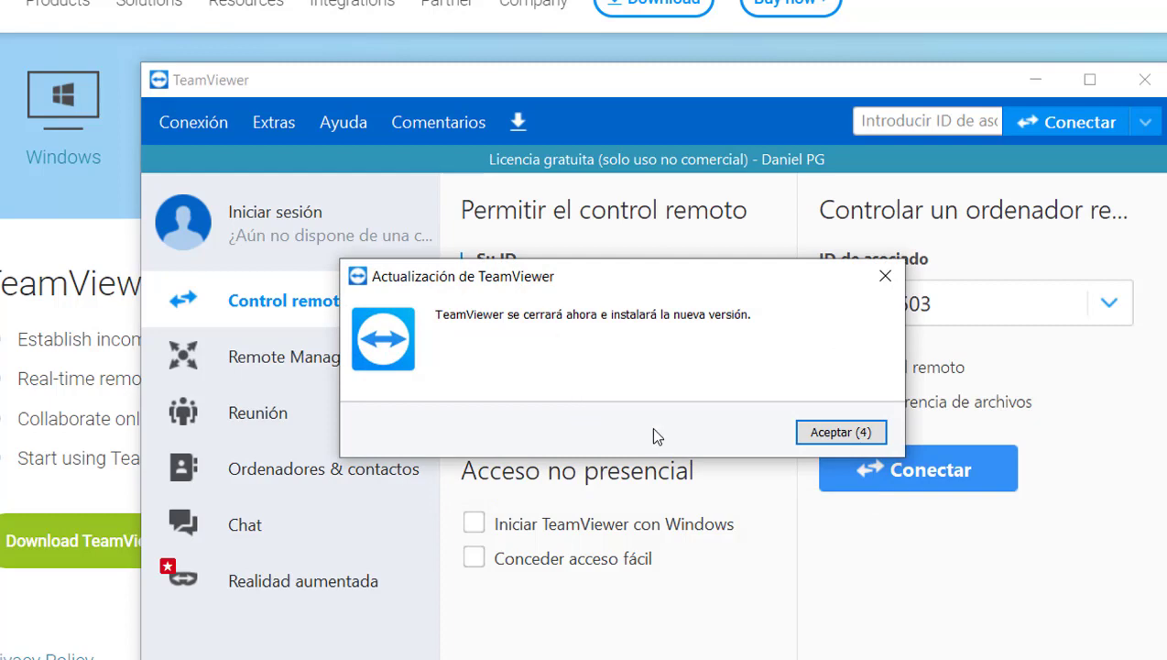
pyautogui.click(815, 438)
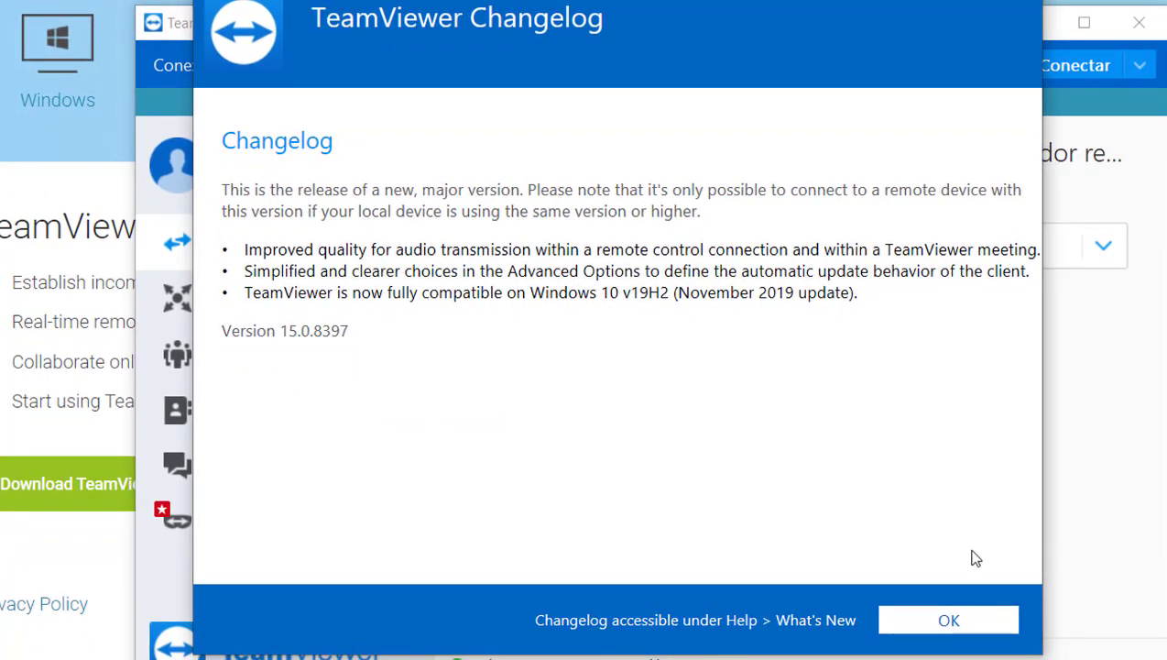
pyautogui.click(949, 619)
# - Check the installed version in the About TeamViewer information, and close it
pyautogui.click(337, 65)
pyautogui.click(431, 326)
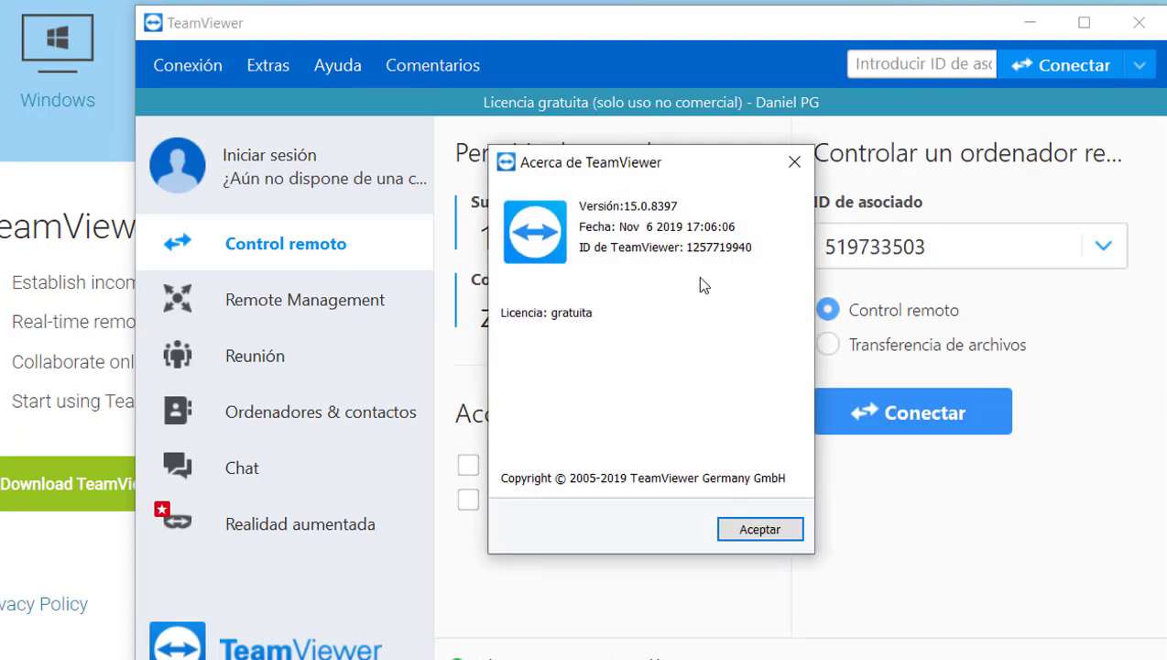
pyautogui.click(768, 539)
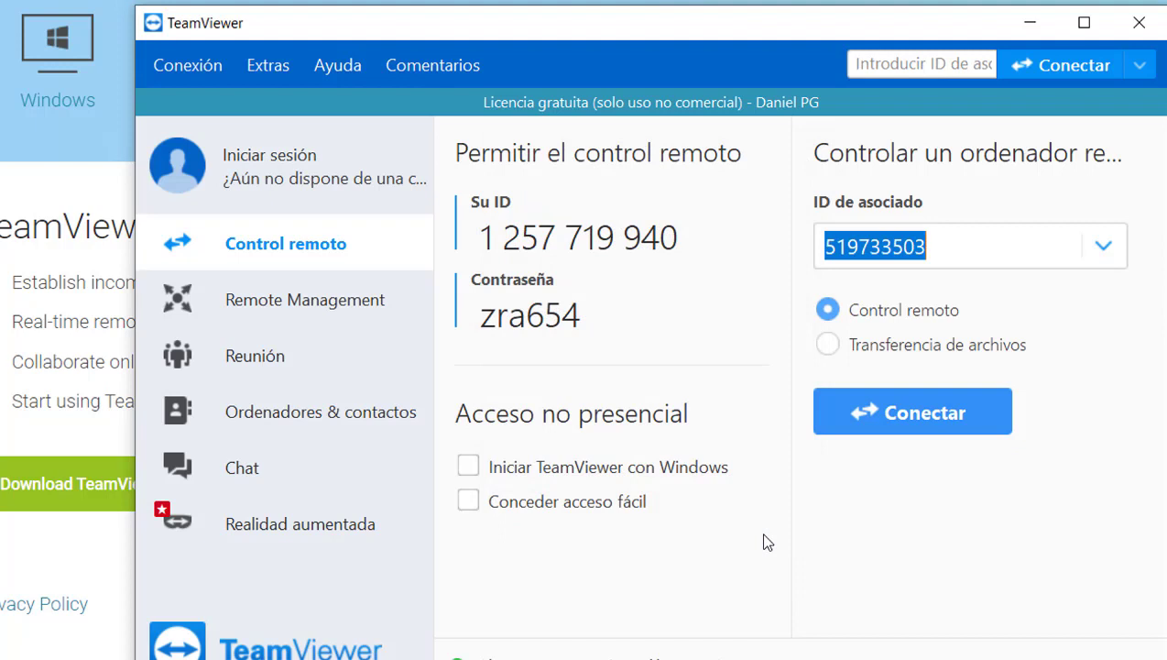
pyautogui.click(208, 77)
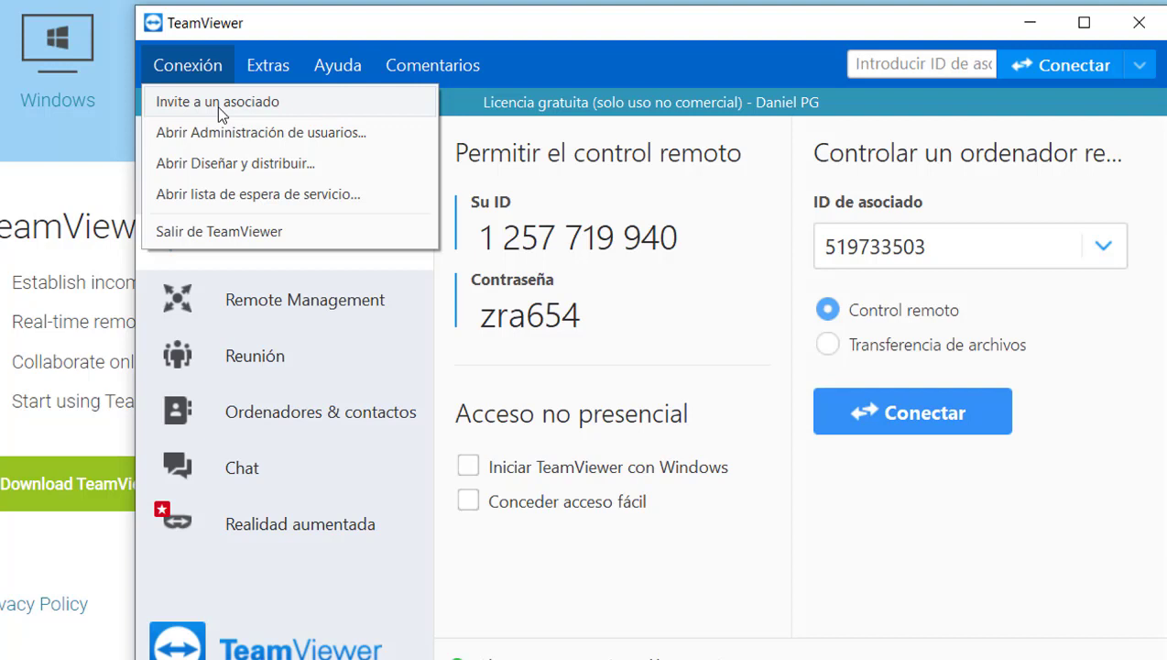
pyautogui.moveTo(283, 75)
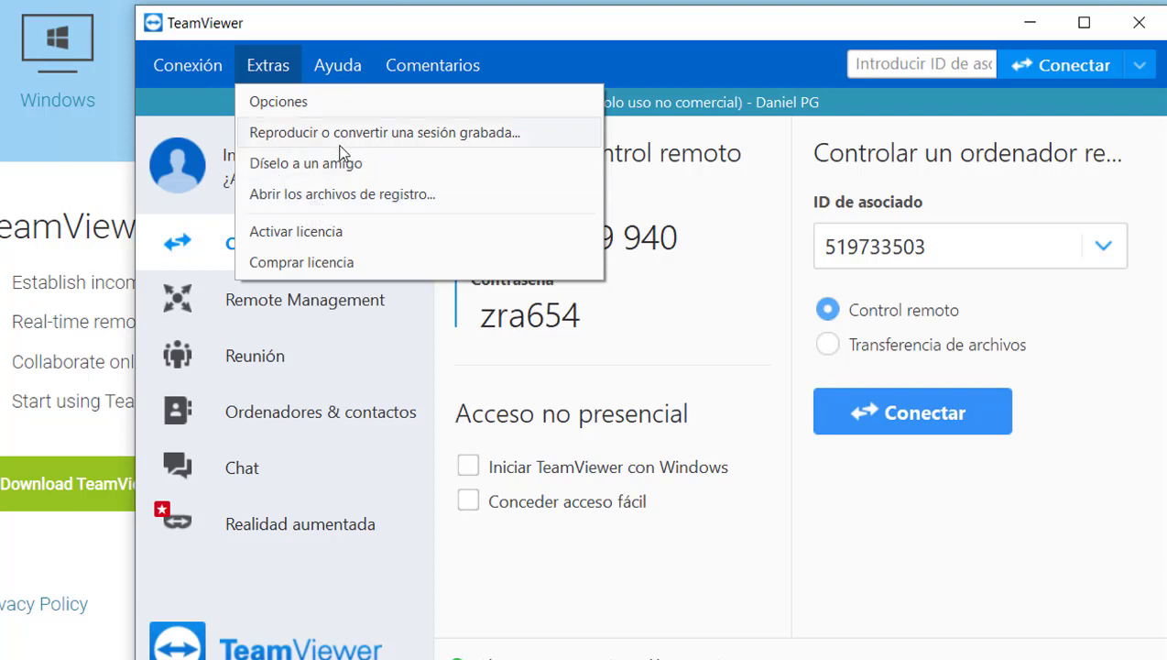
pyautogui.click(341, 70)
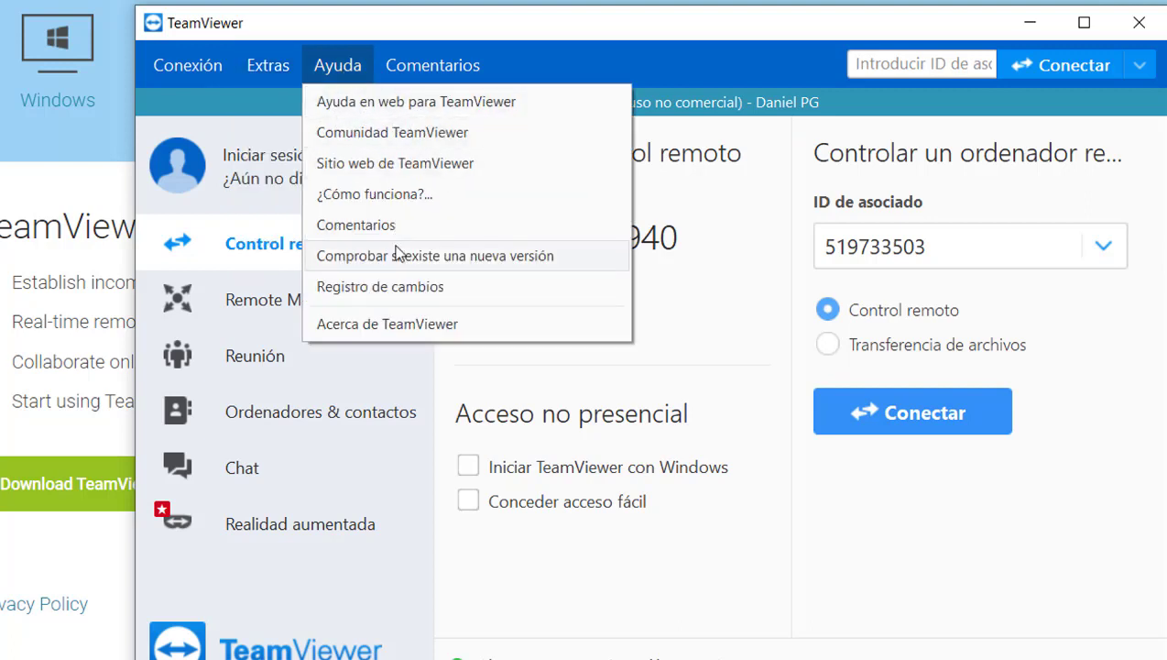
pyautogui.click(279, 77)
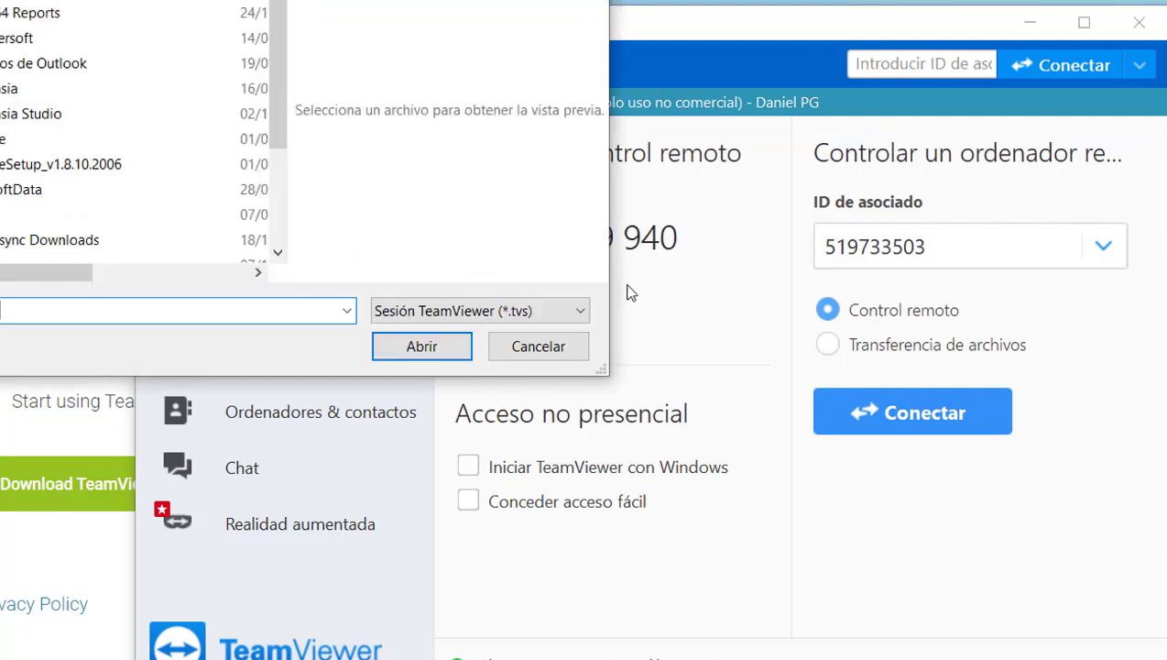
pyautogui.click(558, 346)
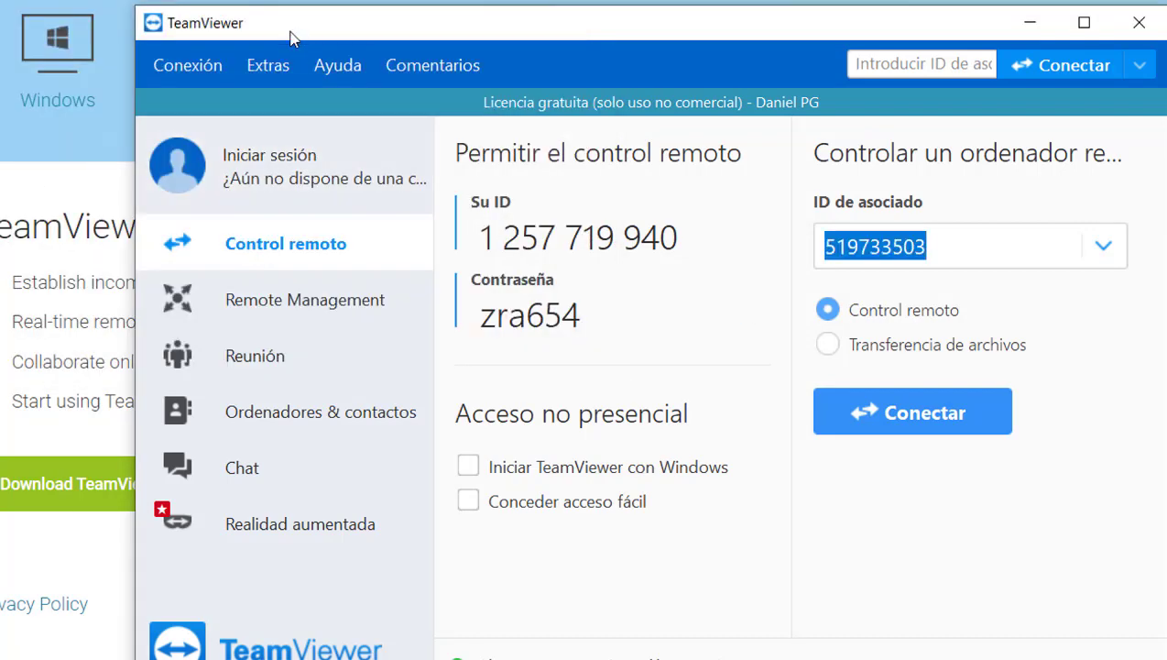
# - Open the TeamViewer options and replace the computer's display name with the owner's first name
pyautogui.click(278, 57)
pyautogui.click(282, 98)
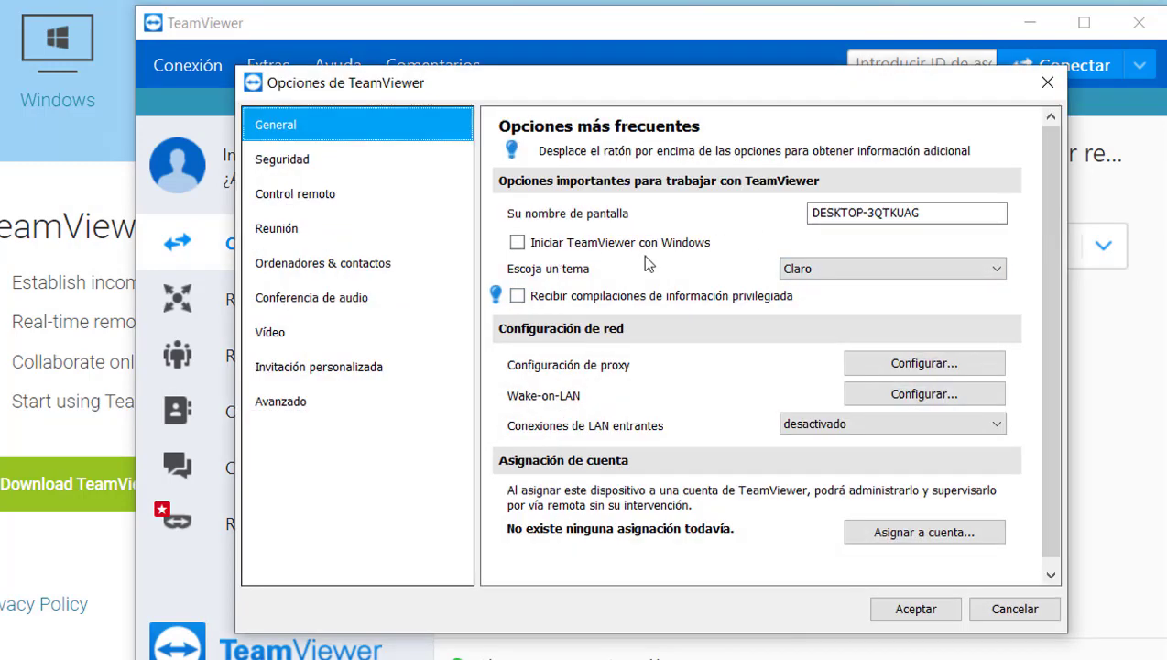
pyautogui.click(971, 207)
pyautogui.click(969, 207)
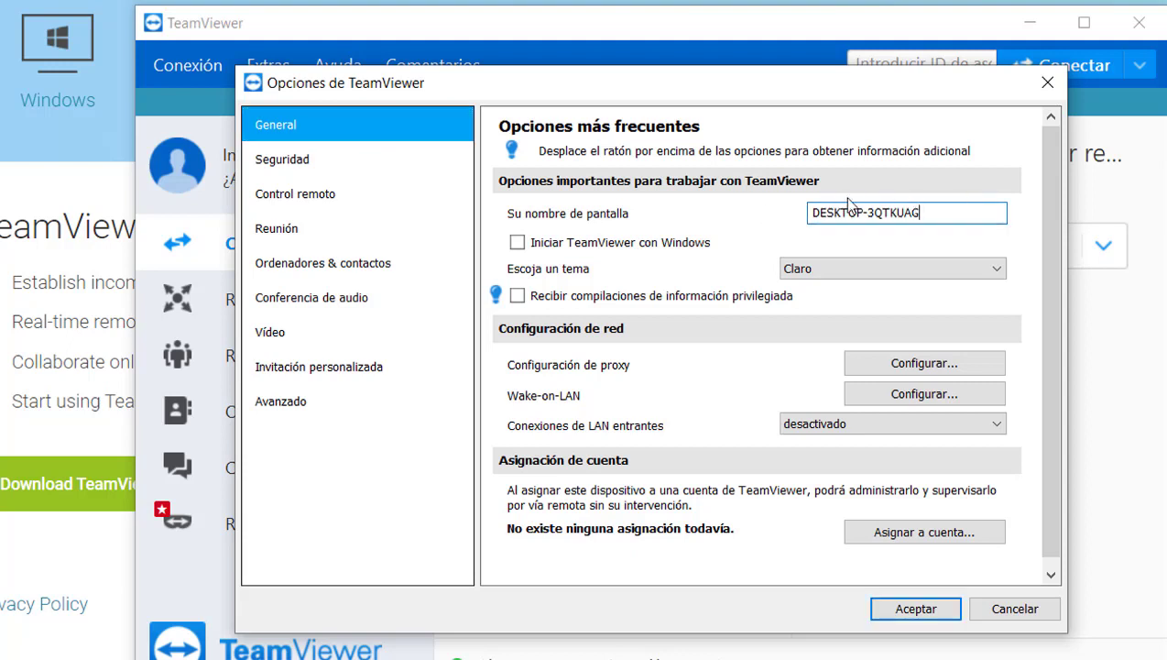
pyautogui.doubleClick(930, 215)
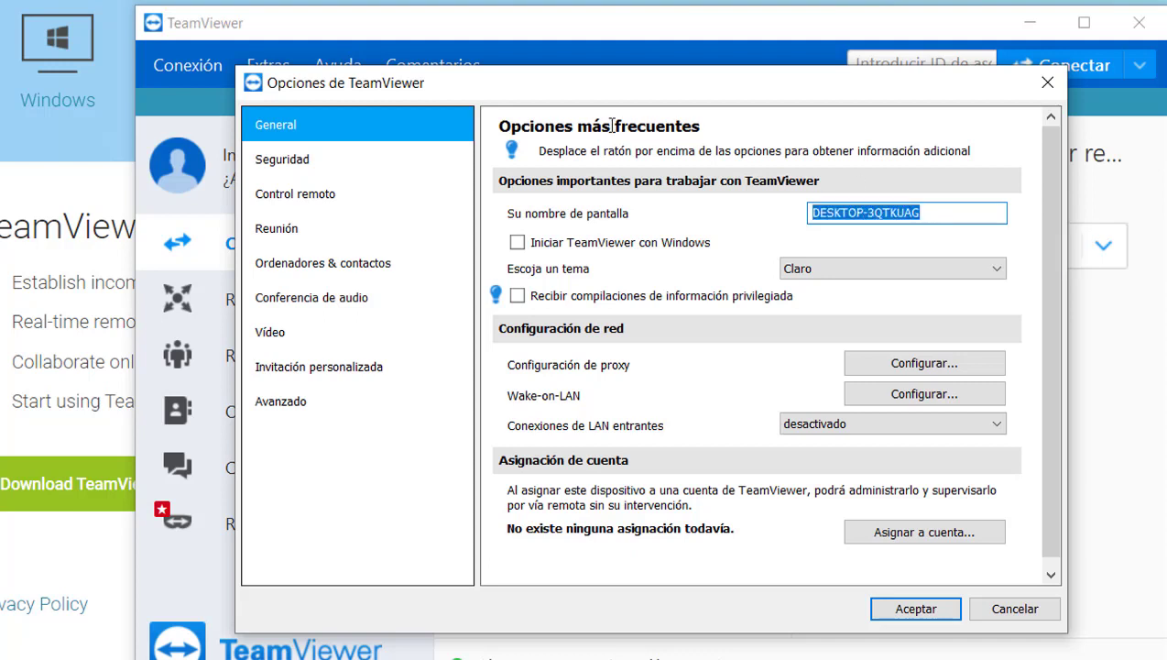
pyautogui.write('DANNY')
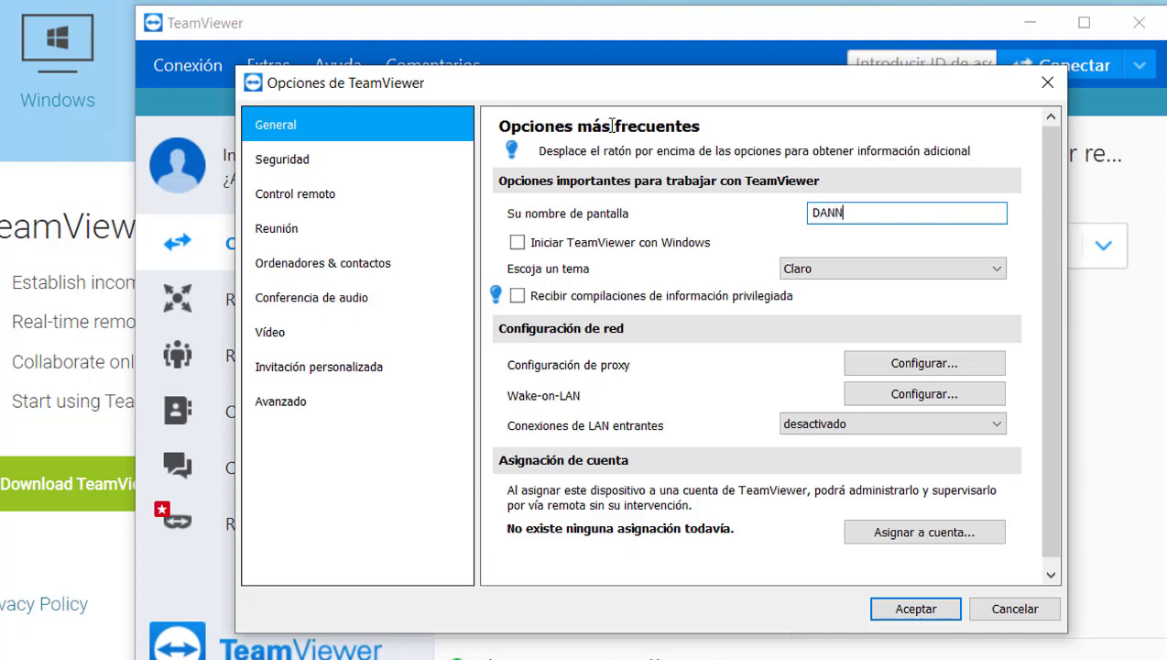
# - Enable starting TeamViewer with Windows, entering and confirming a personal password for permanent access
pyautogui.click(520, 243)
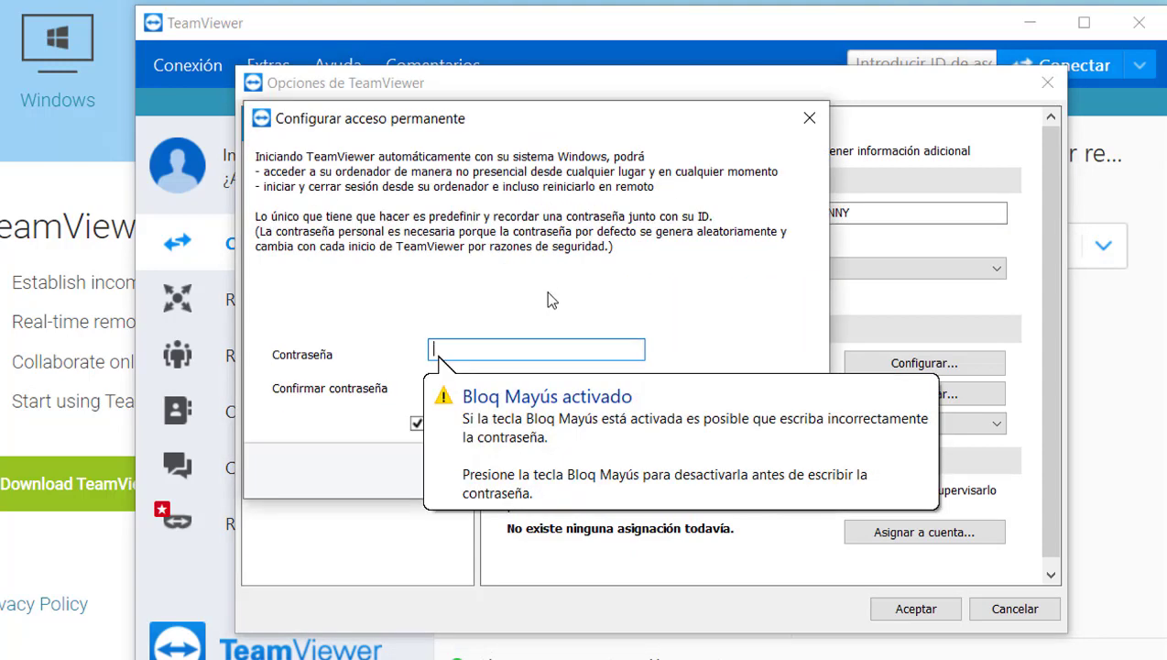
pyautogui.press('capslock')
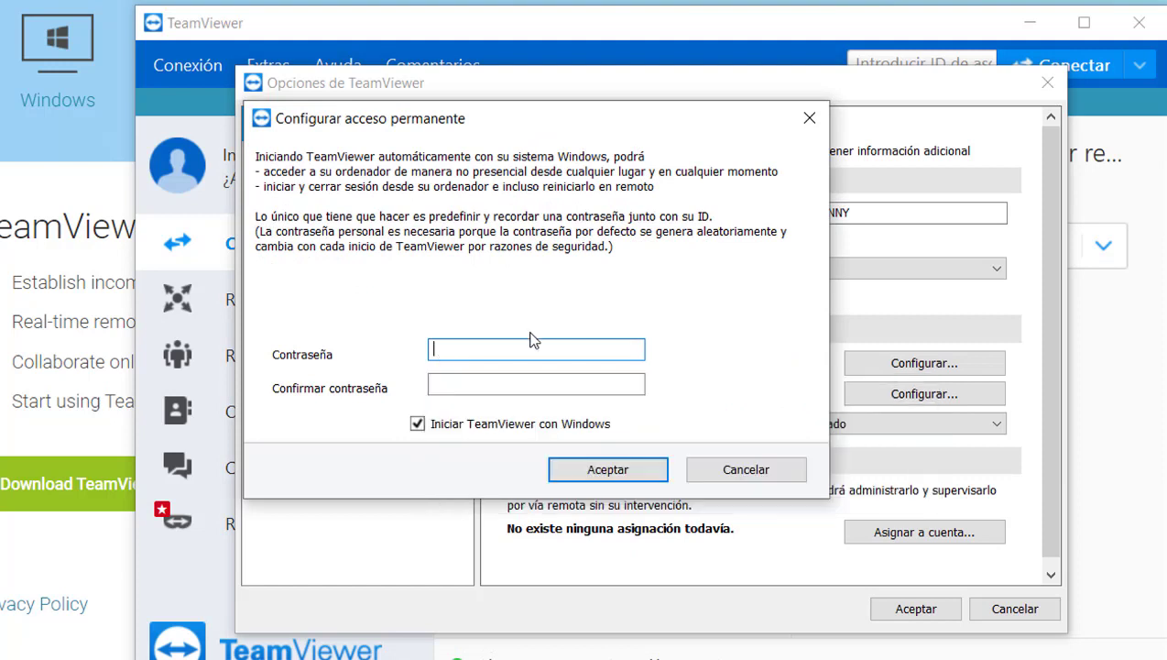
pyautogui.write('••••••')
pyautogui.press('BackSpace')
pyautogui.press('BackSpace')
pyautogui.press('BackSpace')
pyautogui.press('BackSpace')
pyautogui.press('BackSpace')
pyautogui.write('•••••••••')
pyautogui.press('Tab')
pyautogui.write('•••••••••')
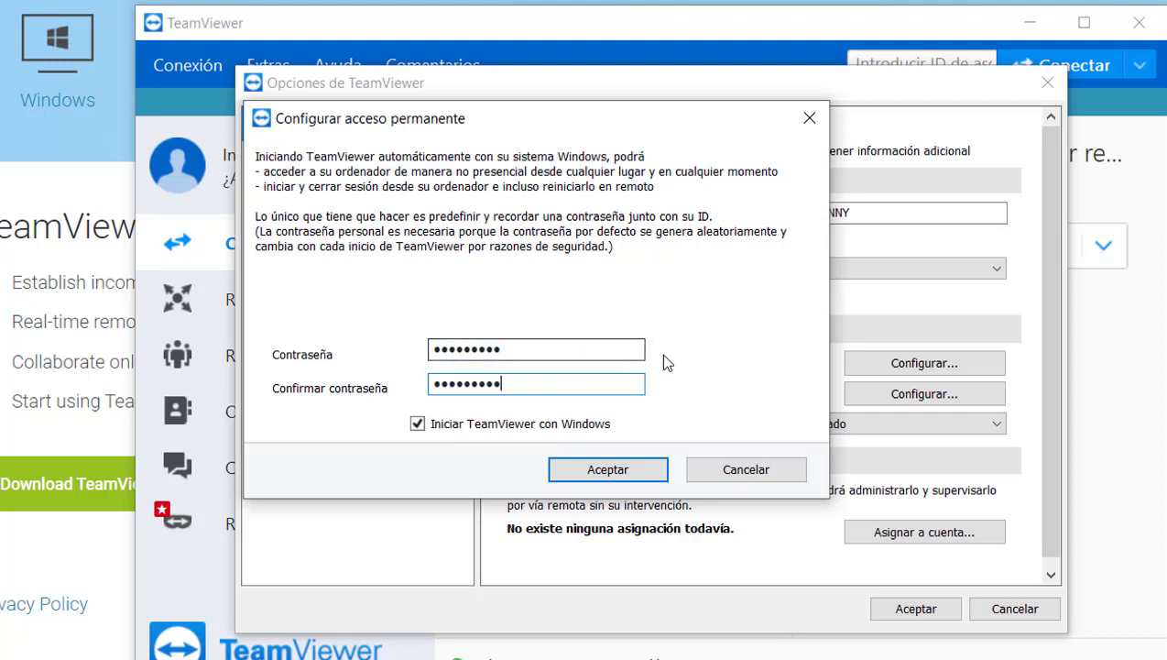
pyautogui.click(628, 472)
pyautogui.click(817, 406)
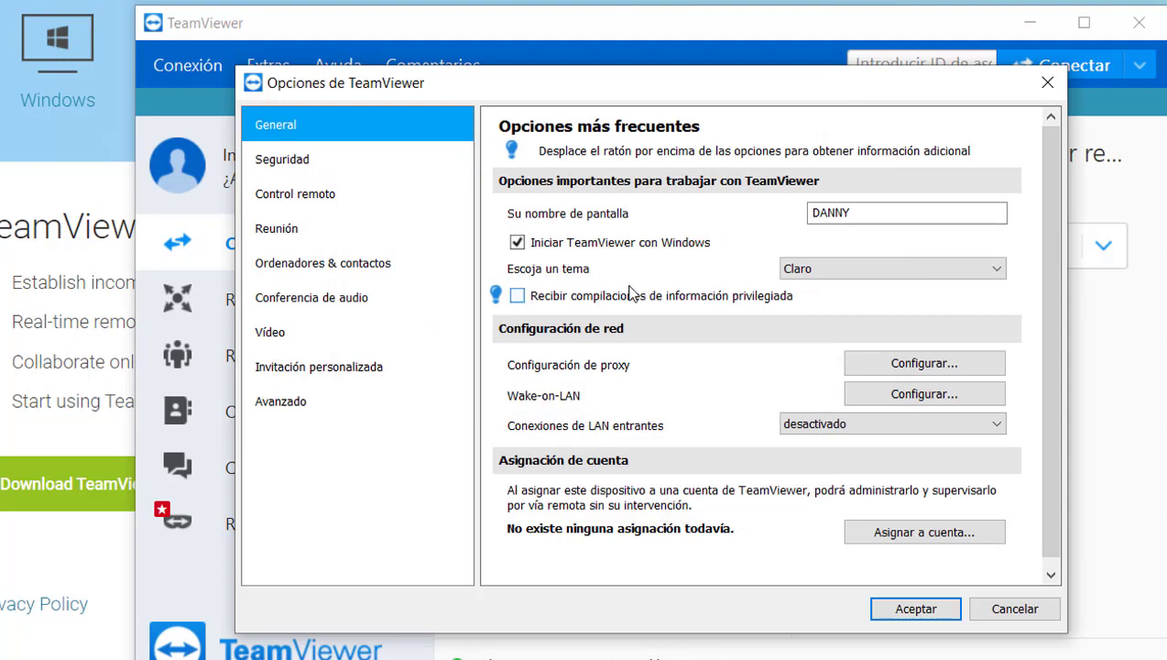
# - Set the theme to Oscuro and incoming LAN connections to aceptar in the general options
pyautogui.click(890, 269)
pyautogui.click(840, 305)
pyautogui.moveTo(495, 296)
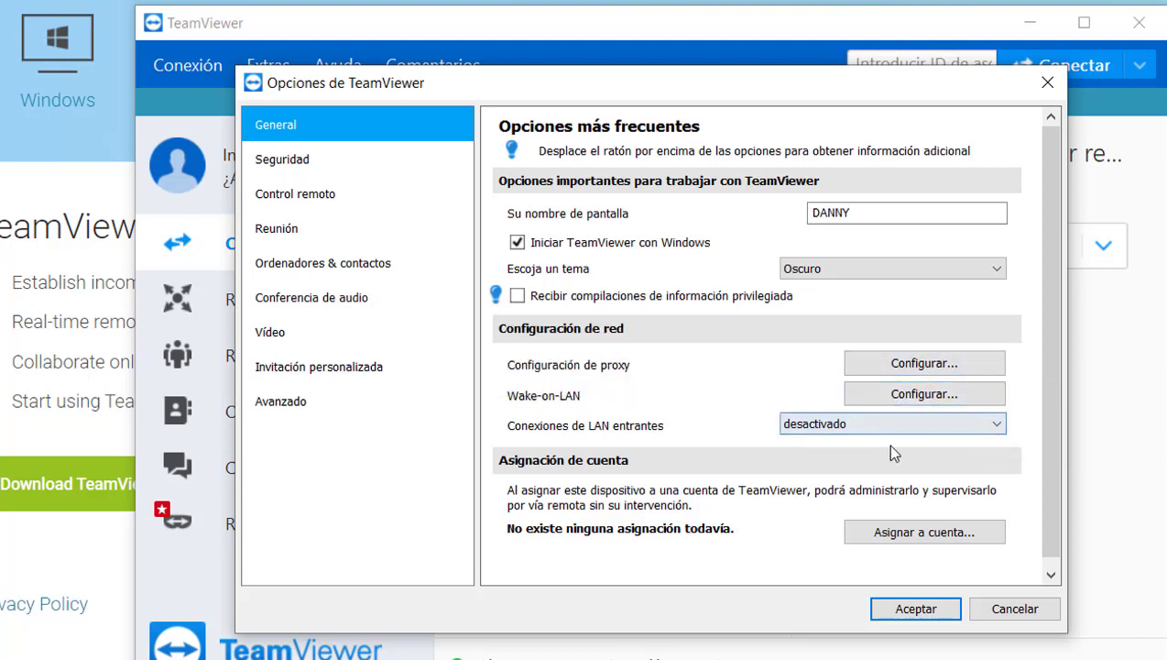
pyautogui.click(835, 425)
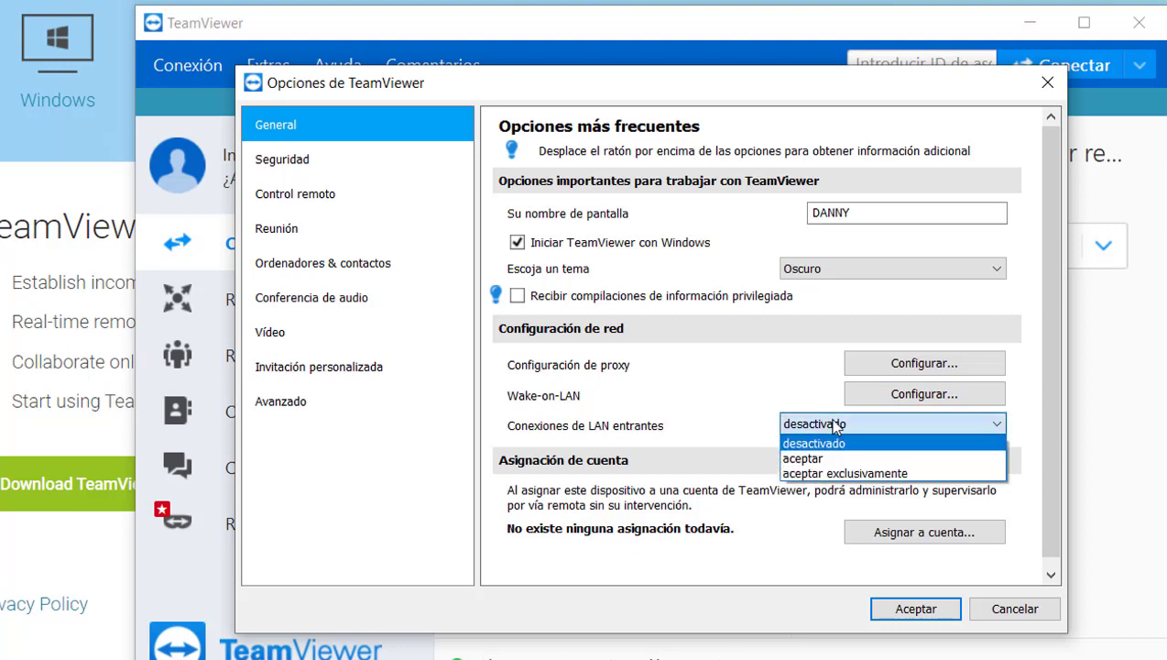
pyautogui.click(829, 458)
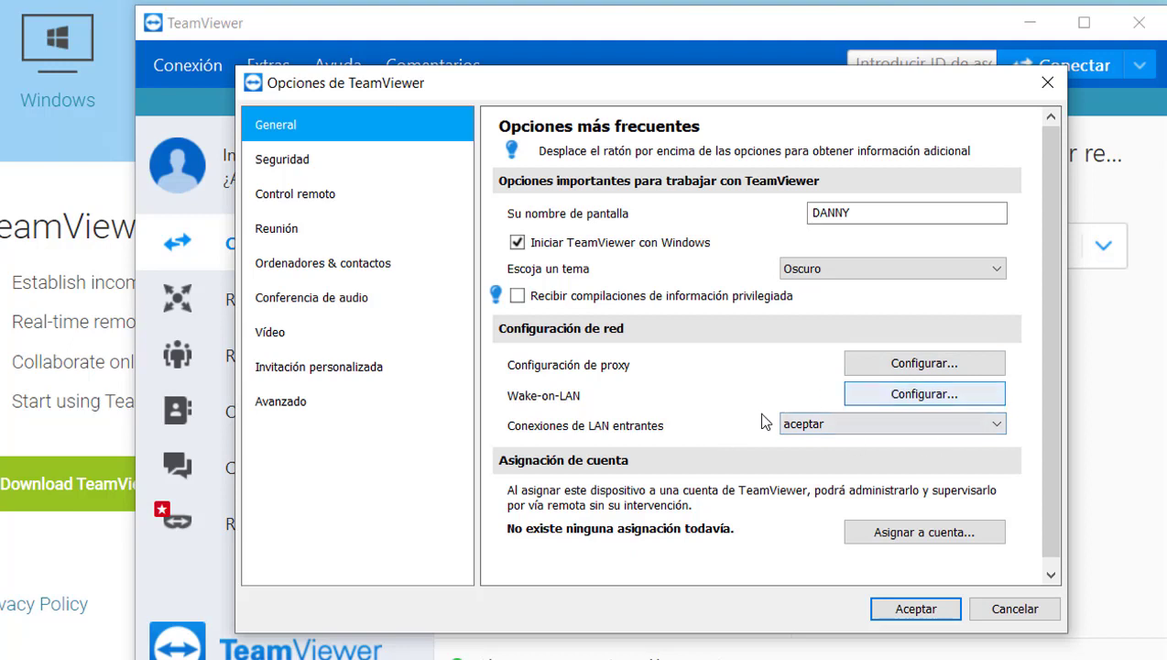
pyautogui.moveTo(716, 423)
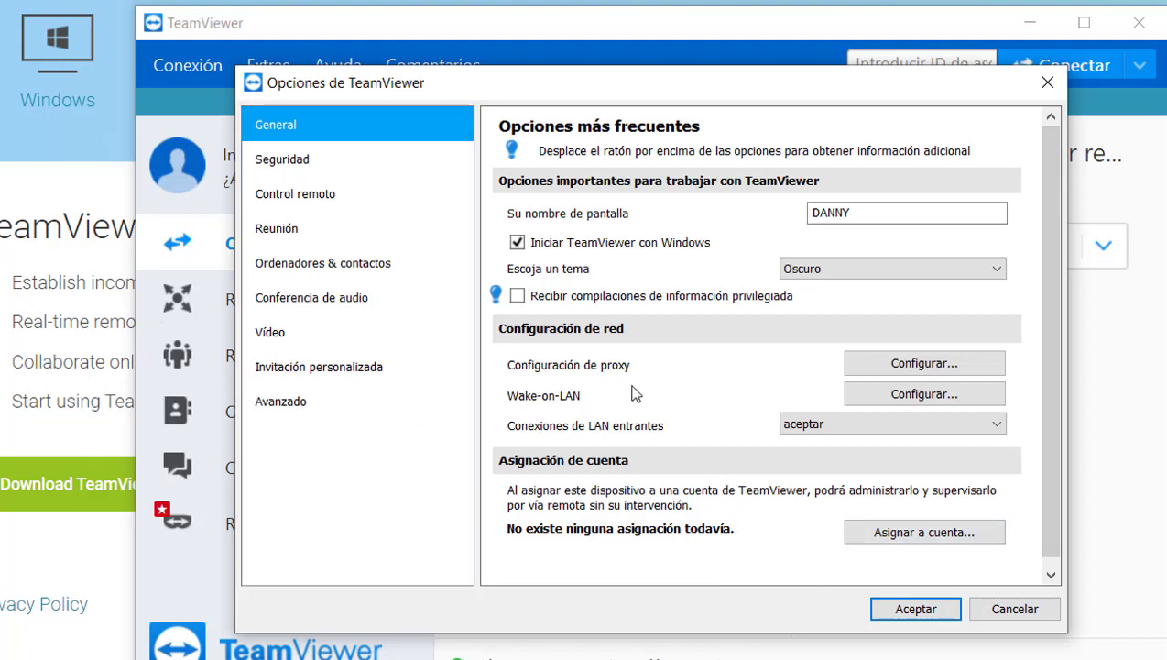
# - Examine the security options for random password strength, Windows login and the block and allow lists without changing them
pyautogui.click(271, 170)
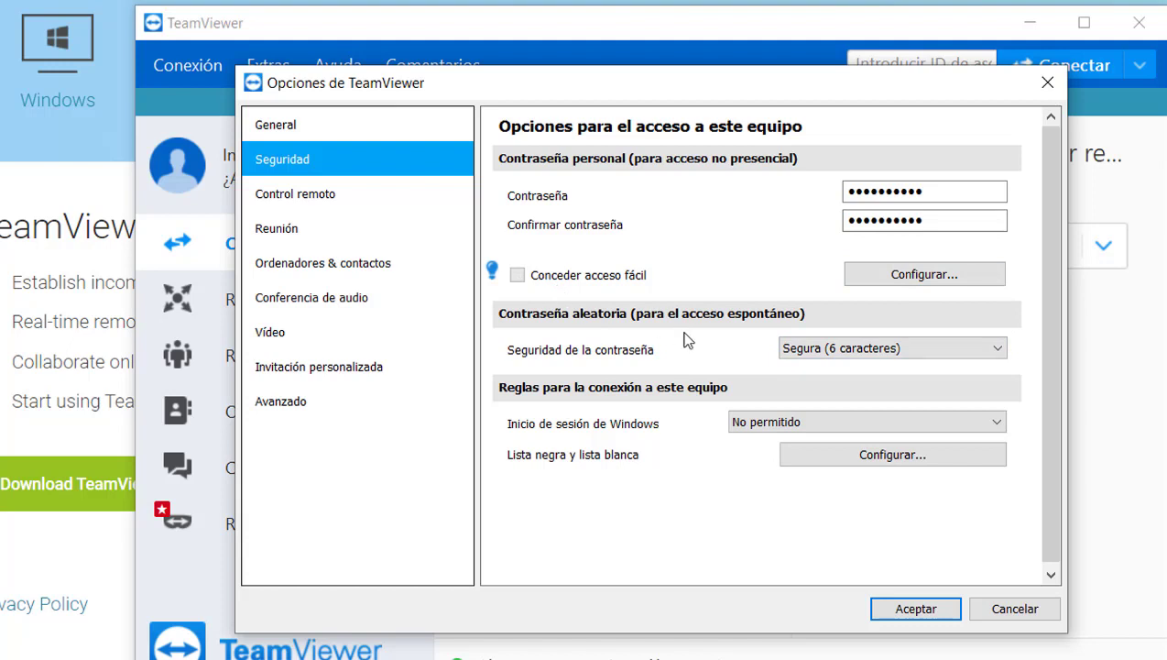
pyautogui.click(880, 365)
pyautogui.click(880, 364)
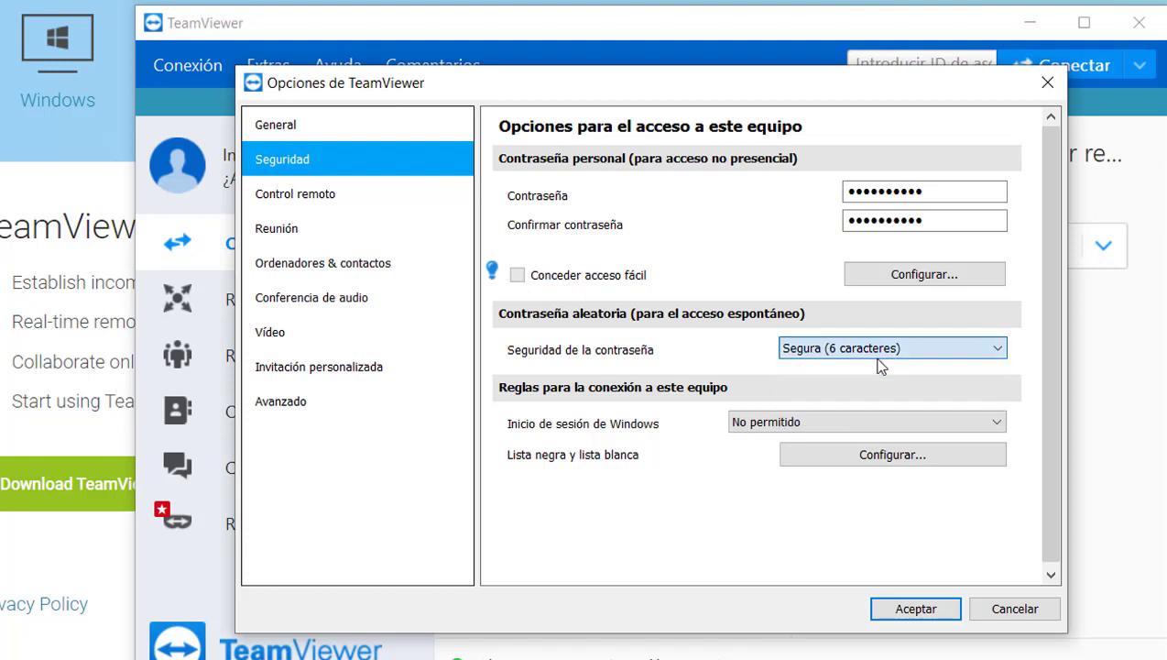
pyautogui.click(759, 423)
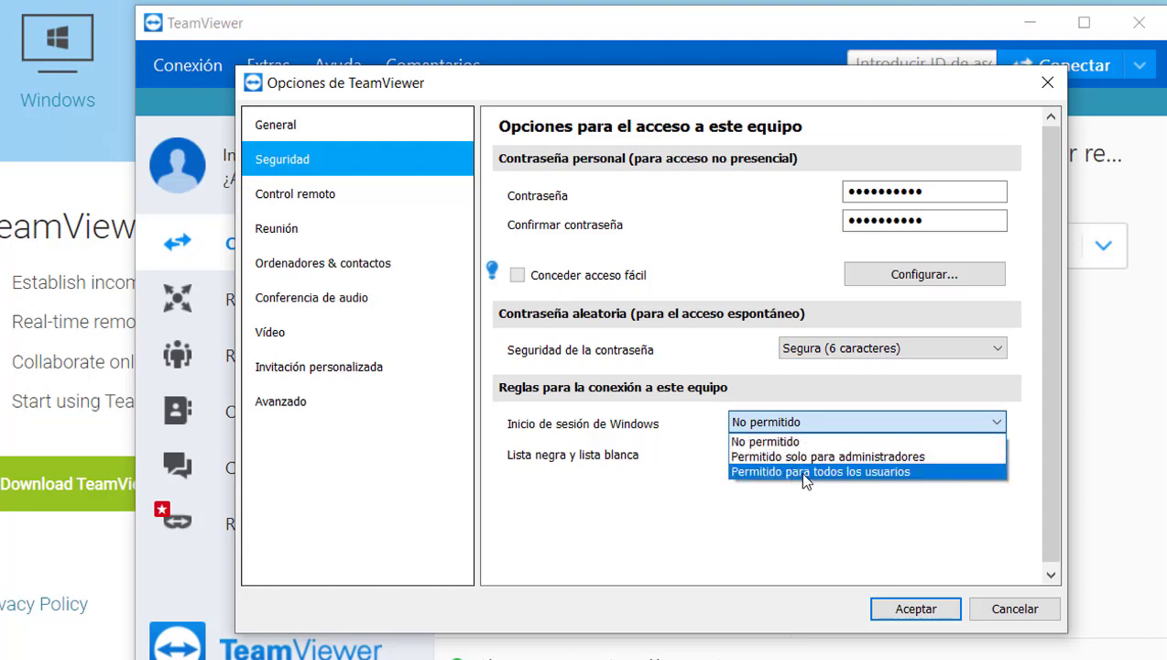
pyautogui.click(515, 528)
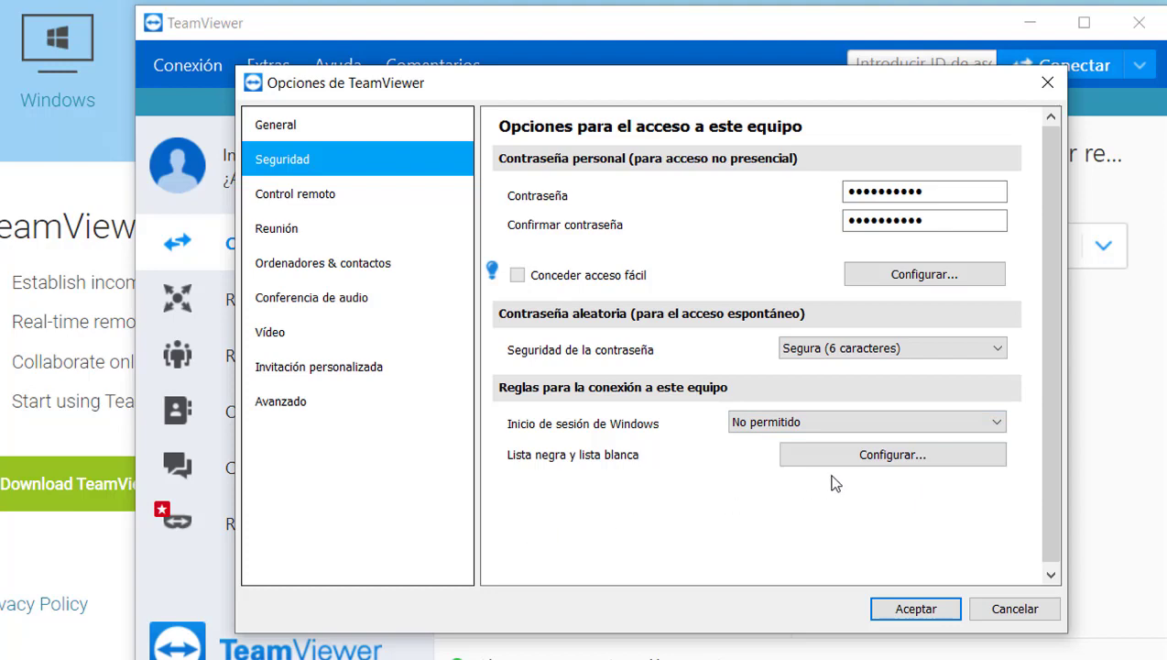
pyautogui.click(784, 459)
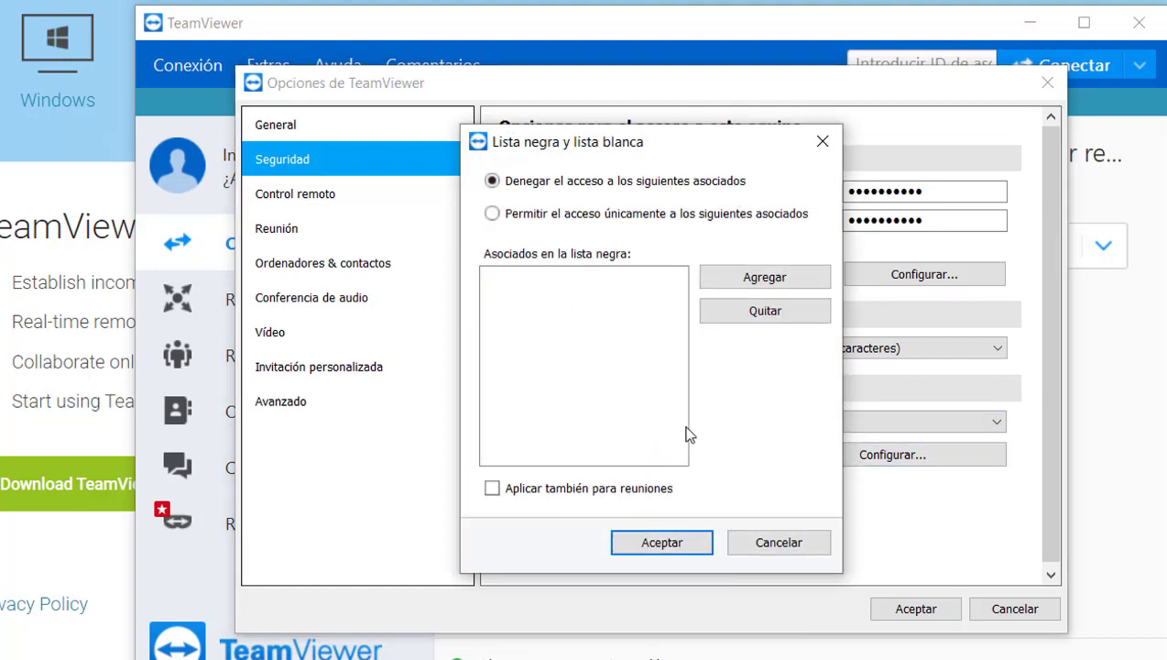
pyautogui.click(776, 550)
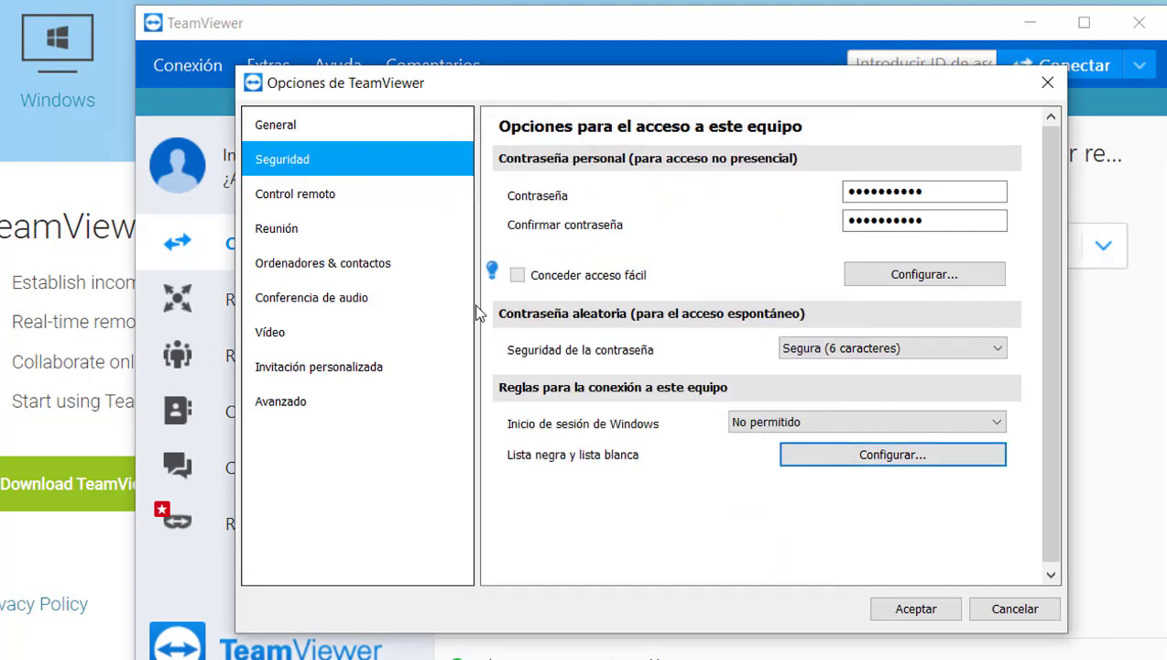
# - Review the remote control, meeting, computers and contacts, audio conference, video and custom invitation options without changing them
pyautogui.click(317, 194)
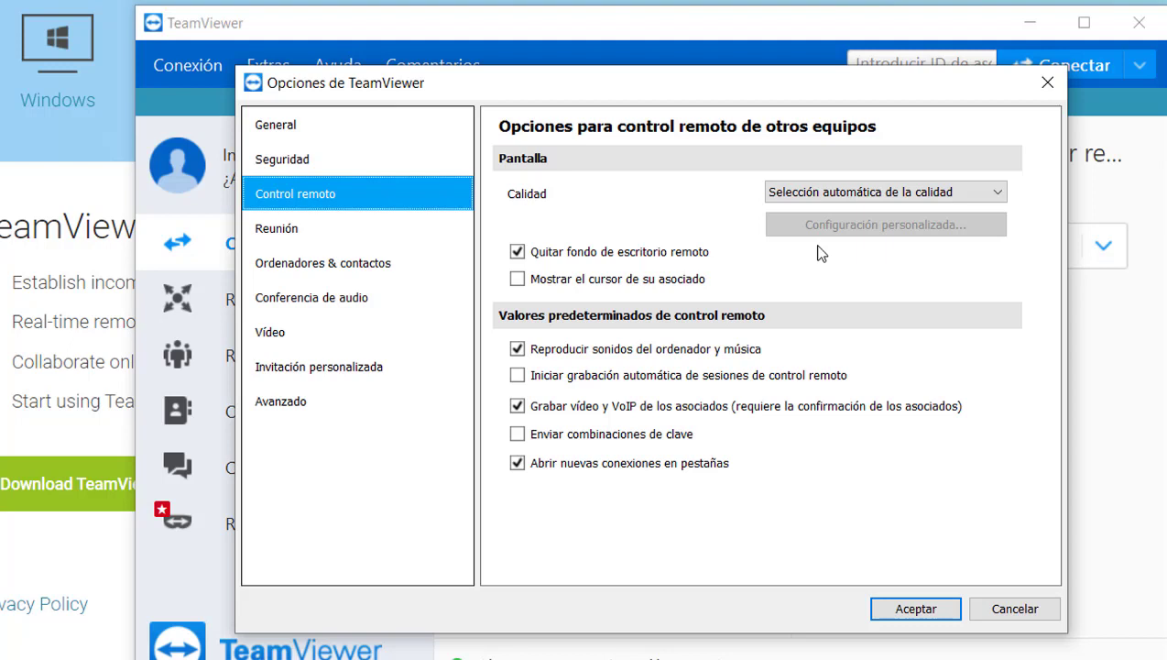
pyautogui.click(277, 228)
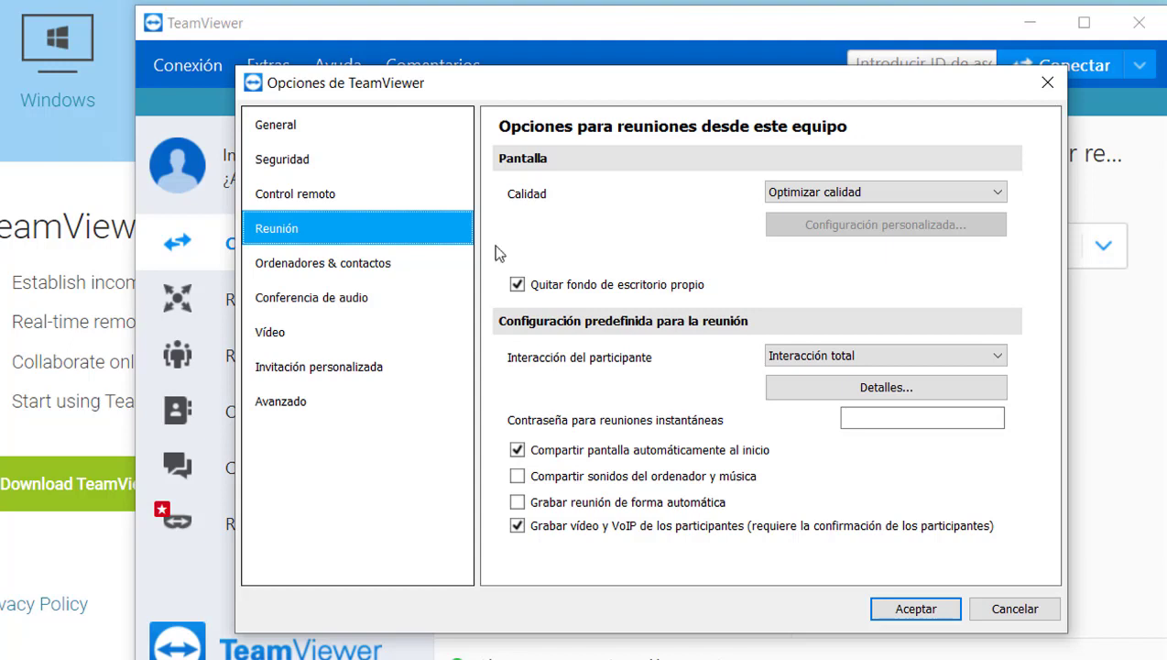
pyautogui.click(339, 275)
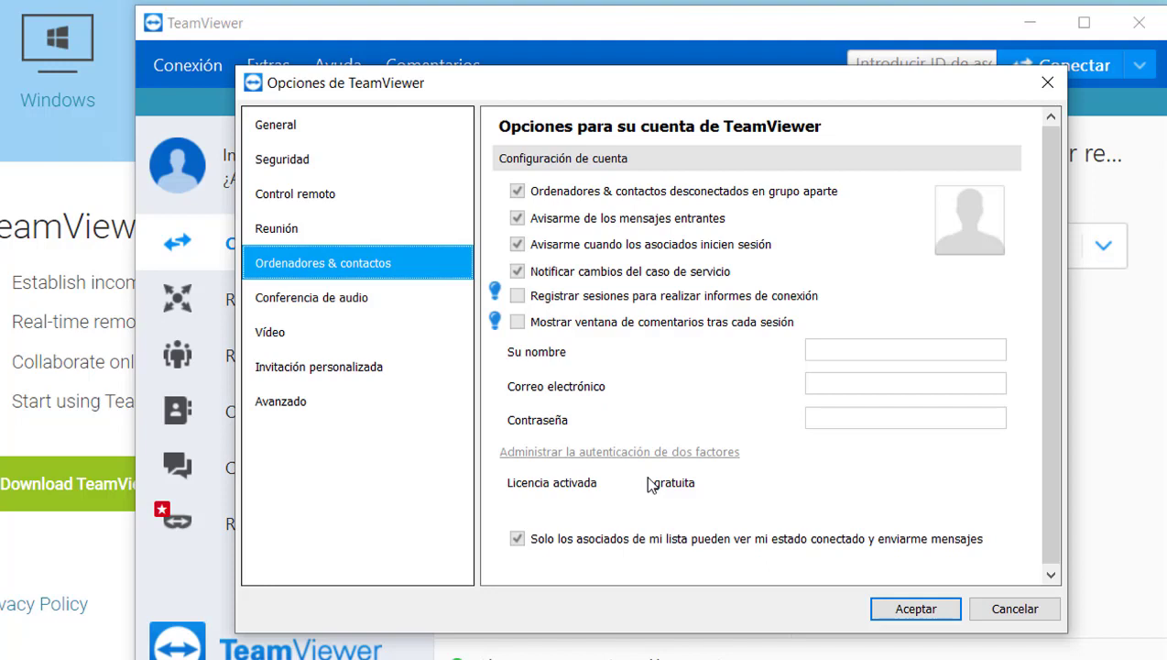
pyautogui.click(325, 298)
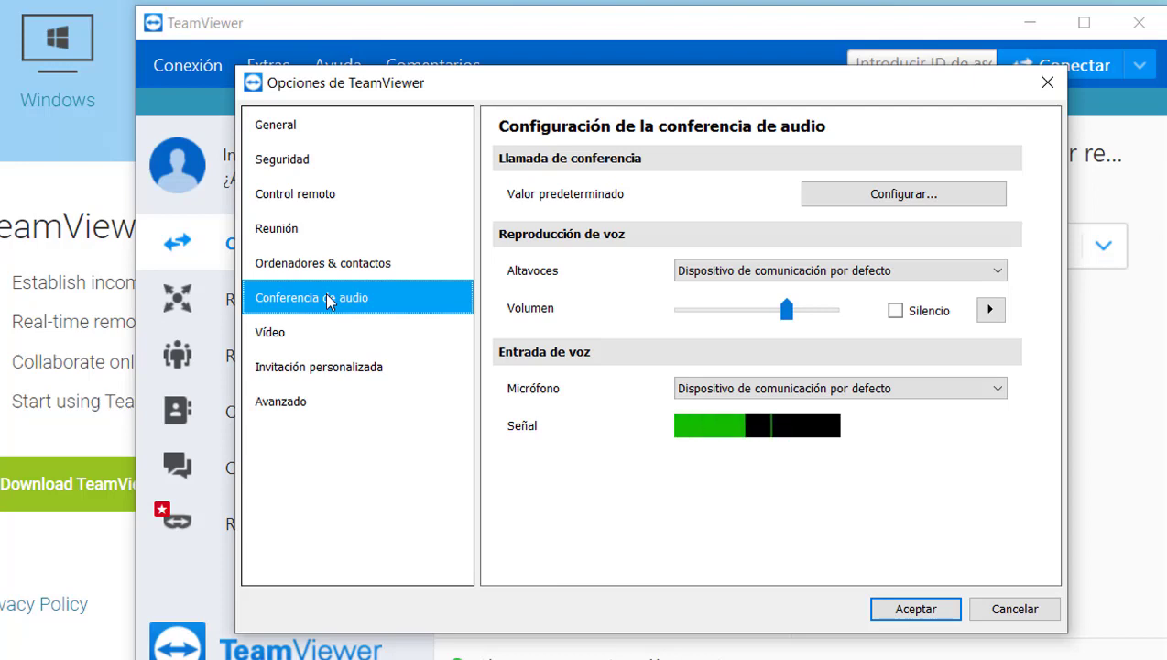
pyautogui.click(308, 337)
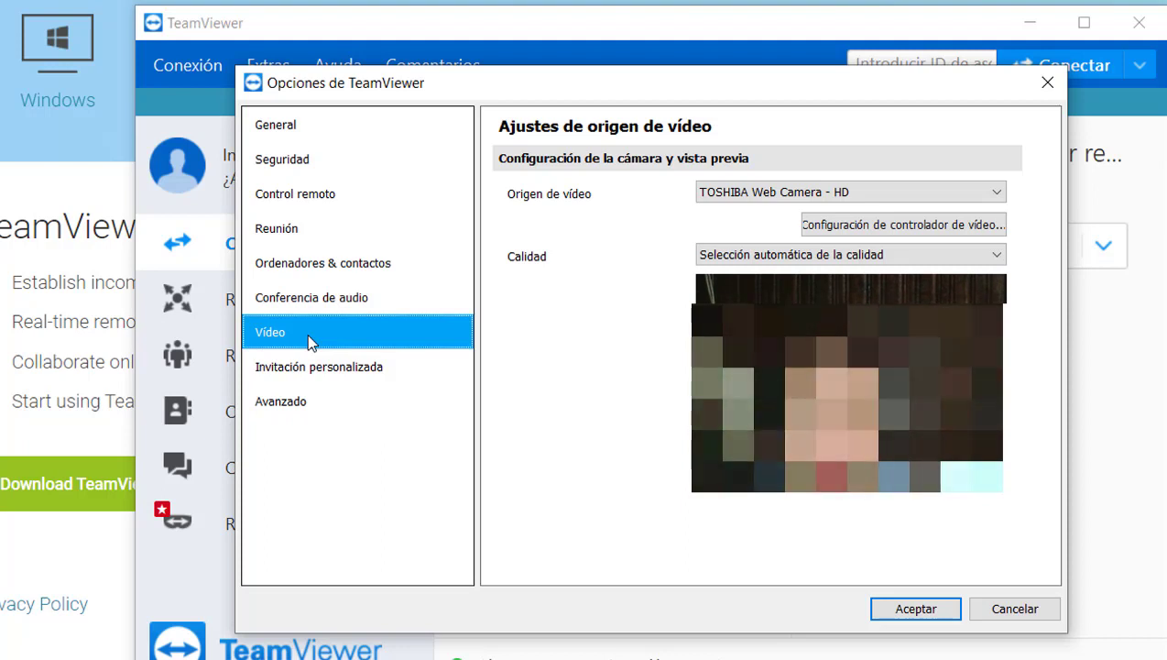
pyautogui.click(326, 368)
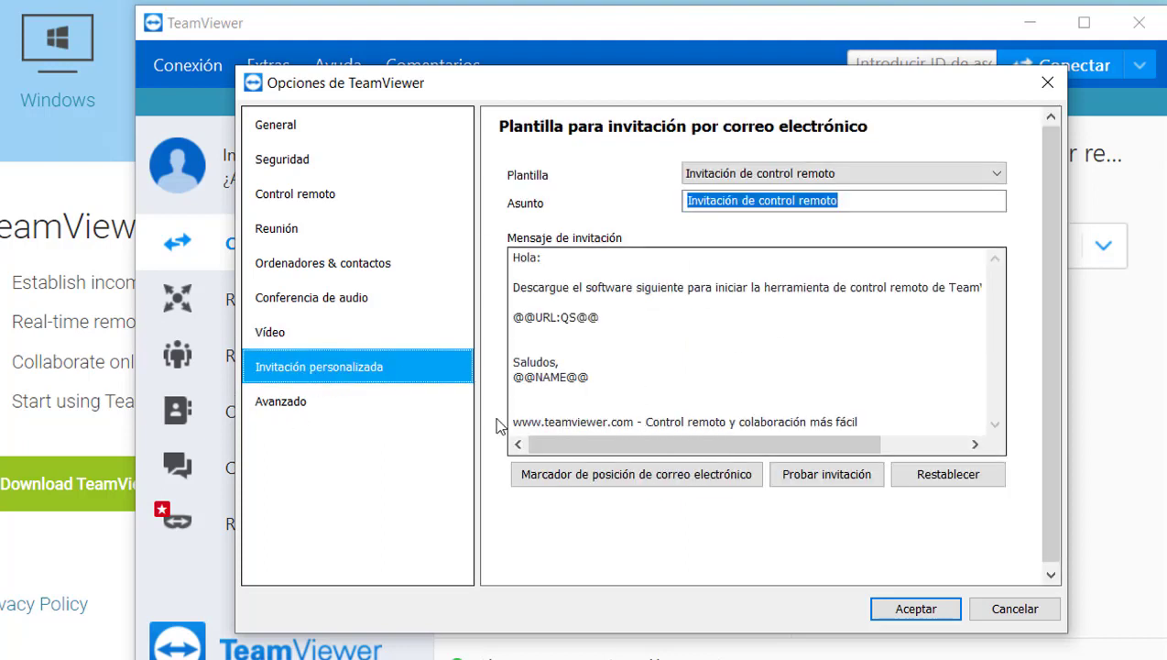
# - Show the advanced options for examination and close the options dialog without saving
pyautogui.click(348, 411)
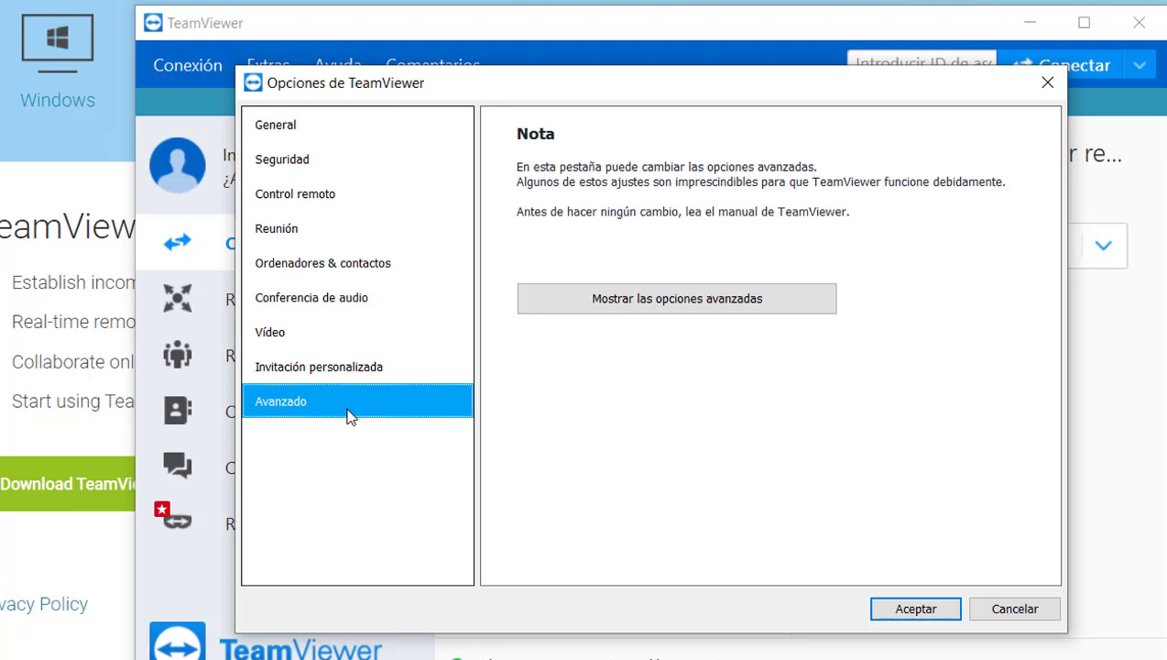
pyautogui.click(644, 299)
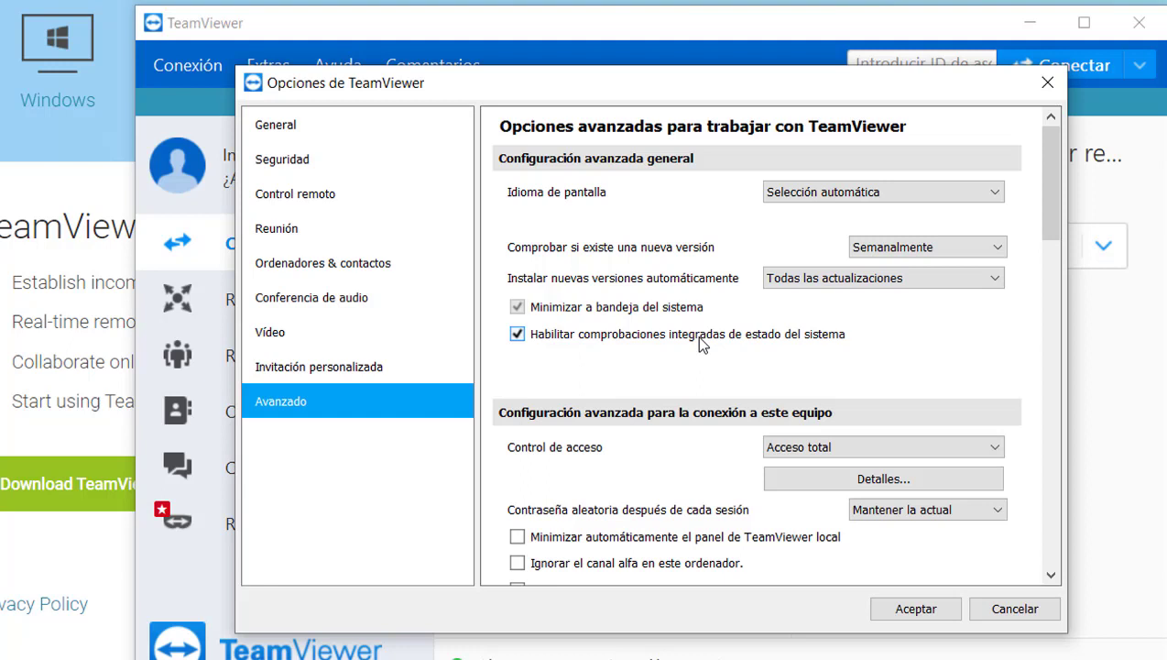
pyautogui.click(1004, 607)
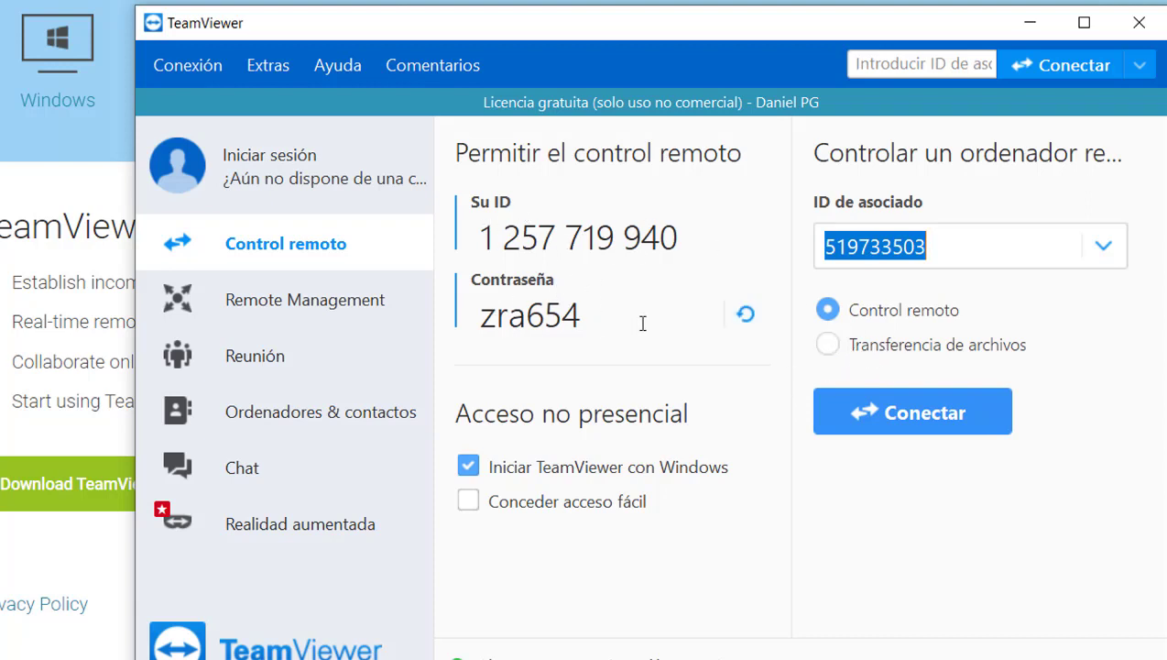
# - Create a new random password for incoming remote control, leaving the personal password unset from the password choices
pyautogui.click(742, 321)
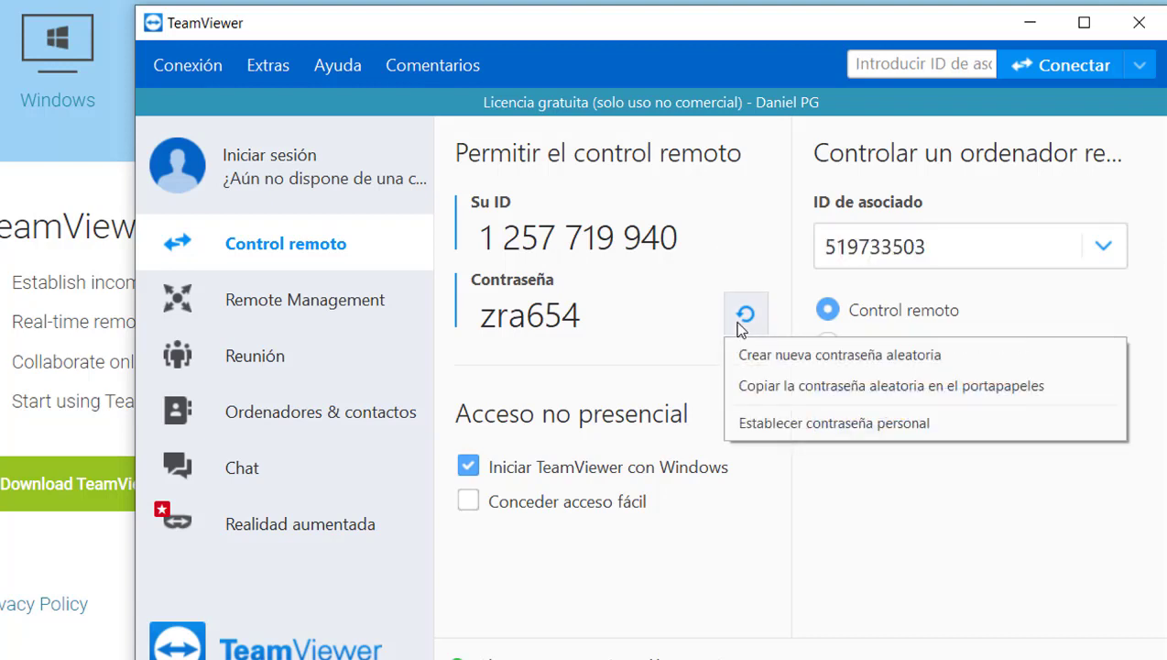
pyautogui.click(756, 355)
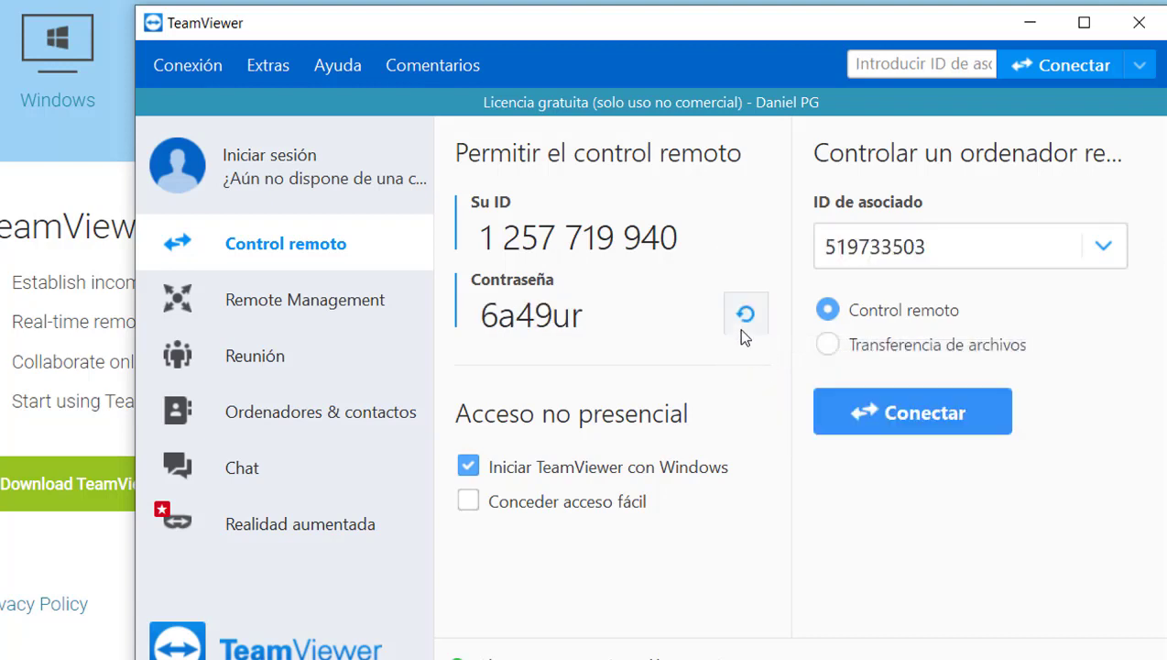
pyautogui.click(740, 326)
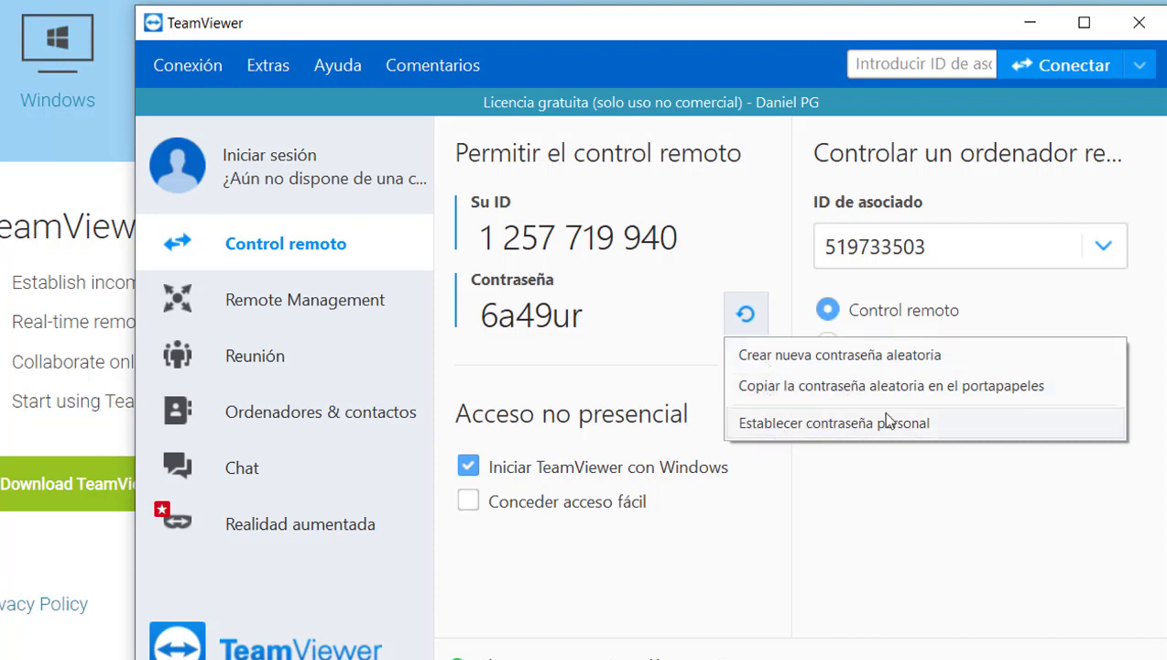
pyautogui.click(550, 565)
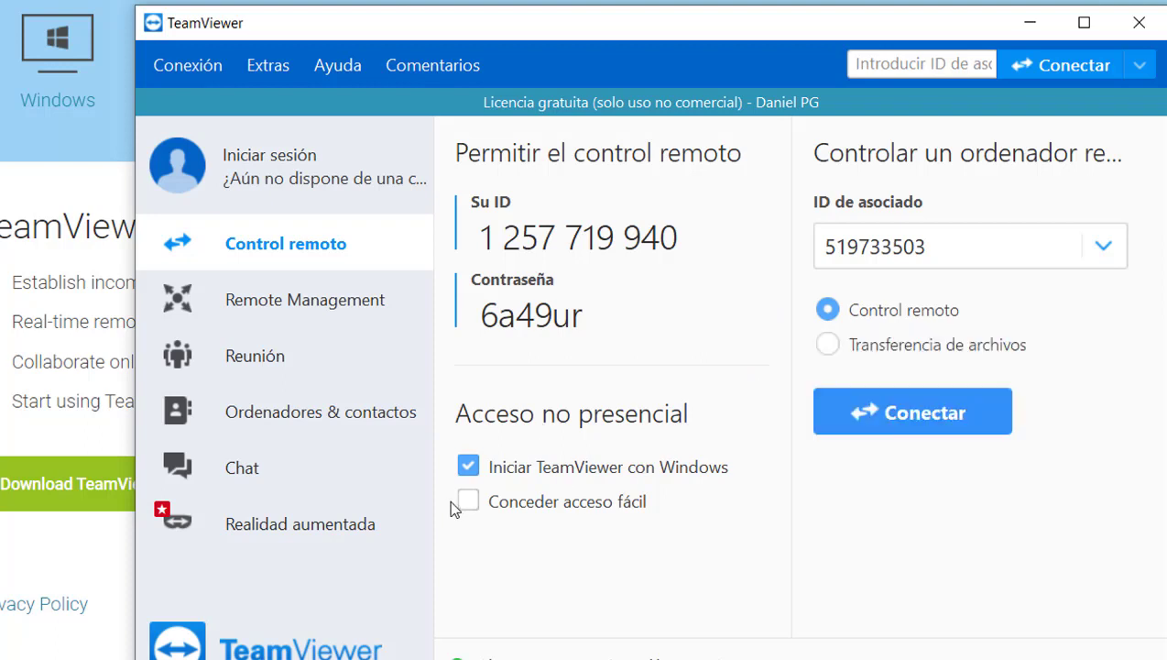
# - Look through the Remote Management, Reunión, Ordenadores & contactos, Chat and Realidad aumentada sections and the account sign-in entry
pyautogui.click(270, 313)
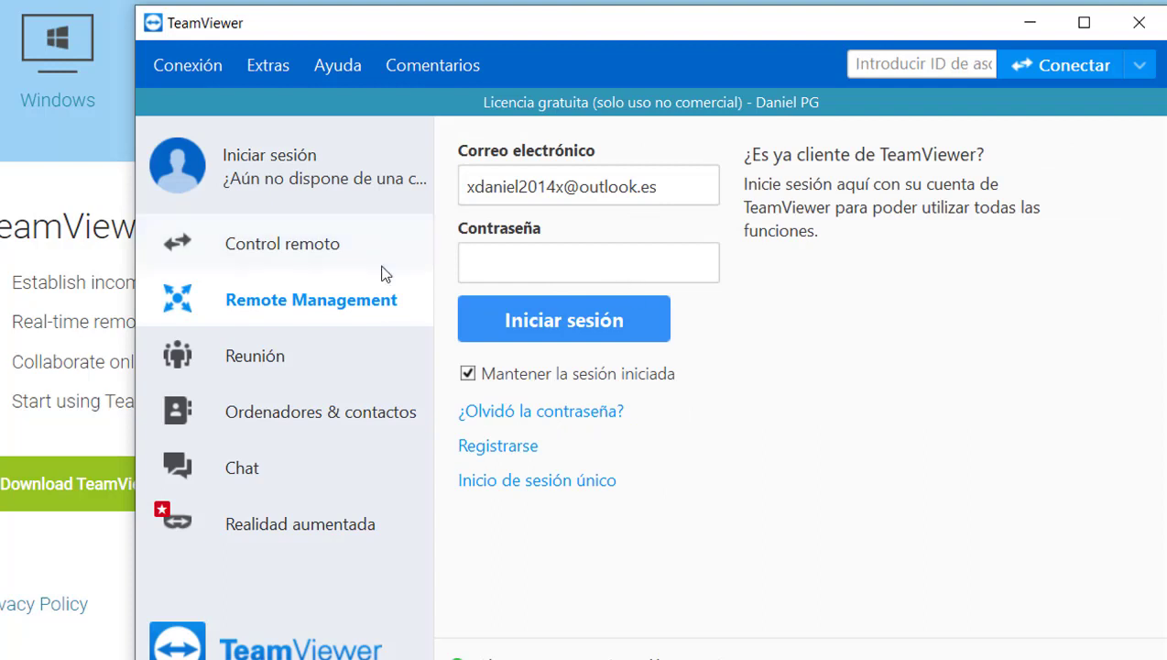
pyautogui.click(317, 360)
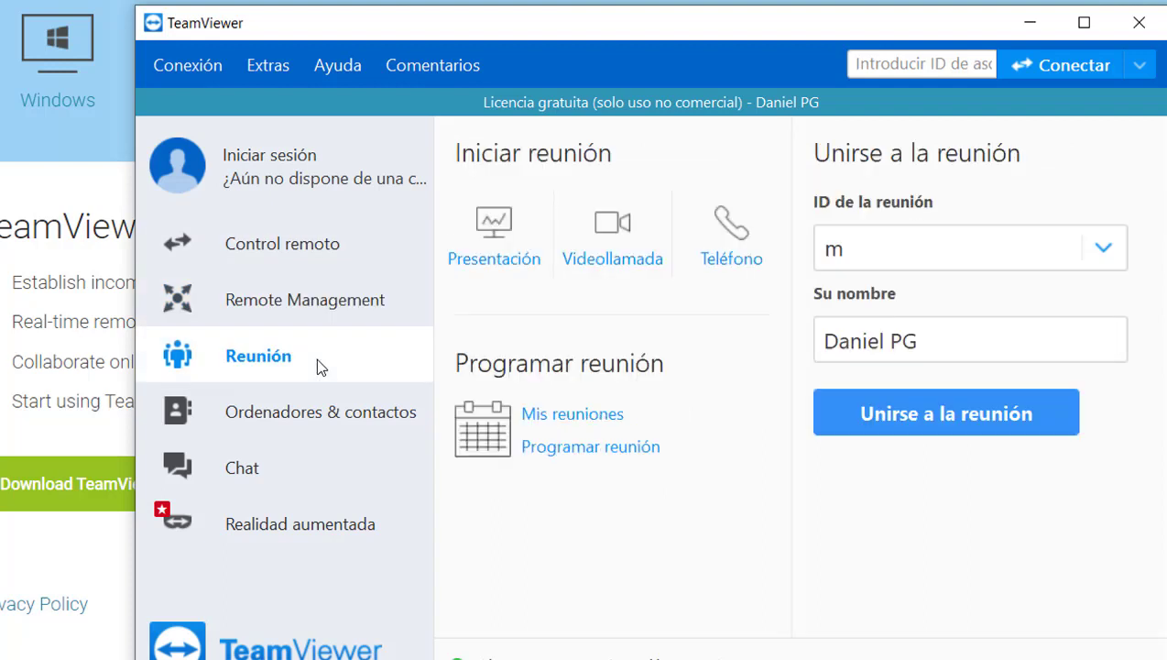
pyautogui.click(278, 421)
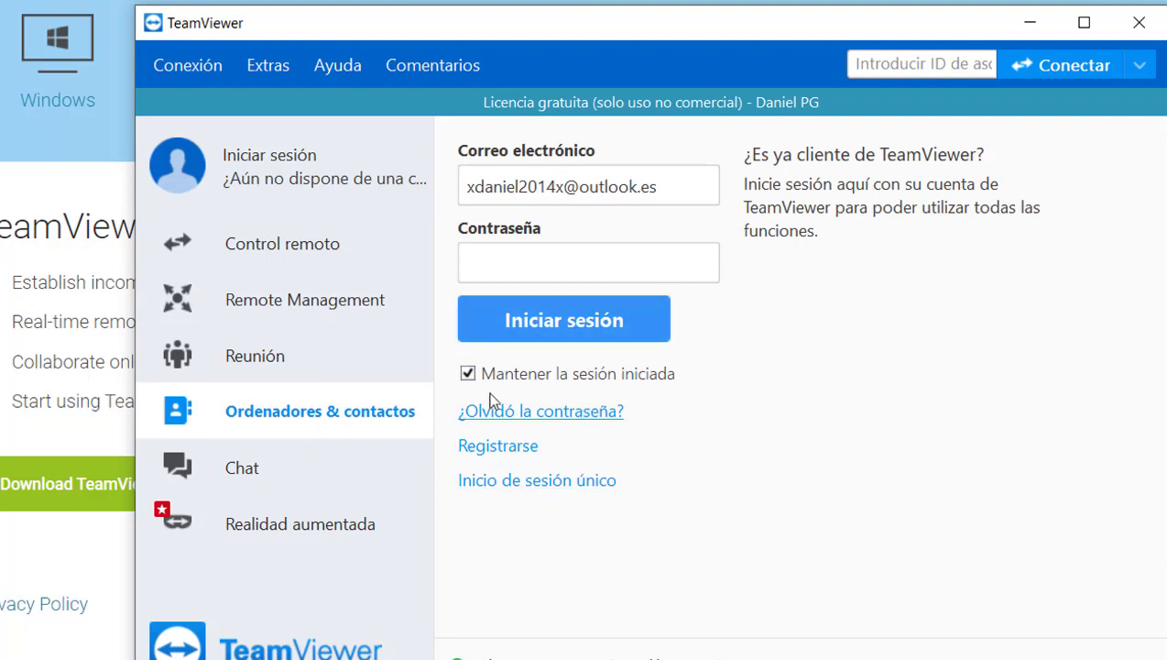
pyautogui.click(250, 452)
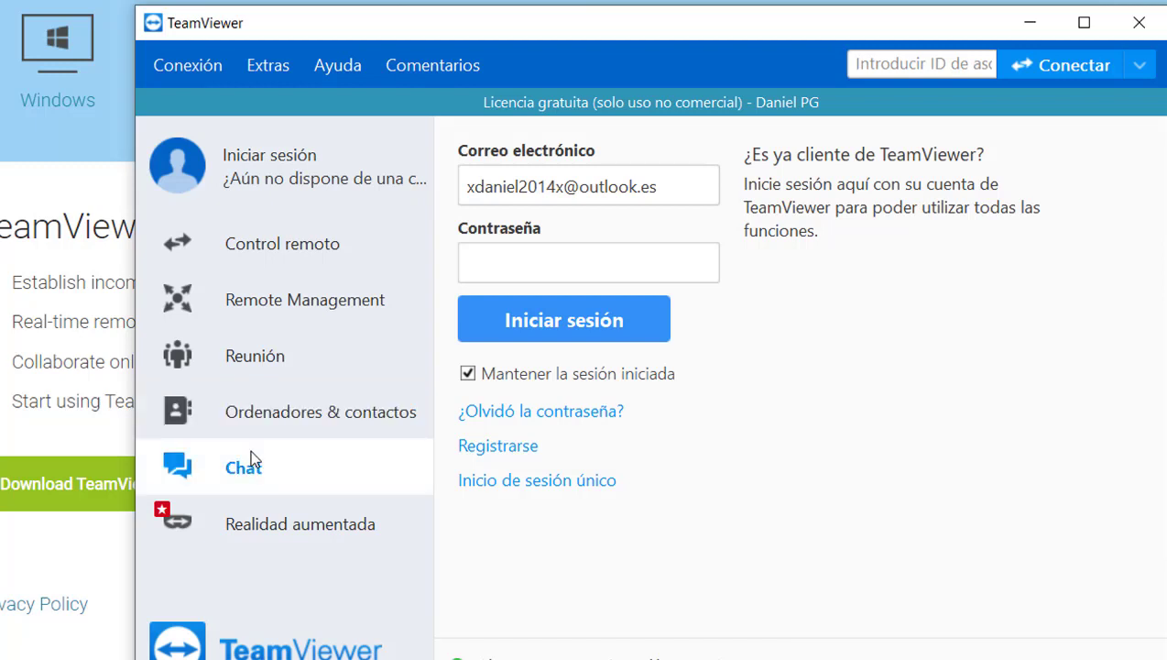
pyautogui.click(269, 535)
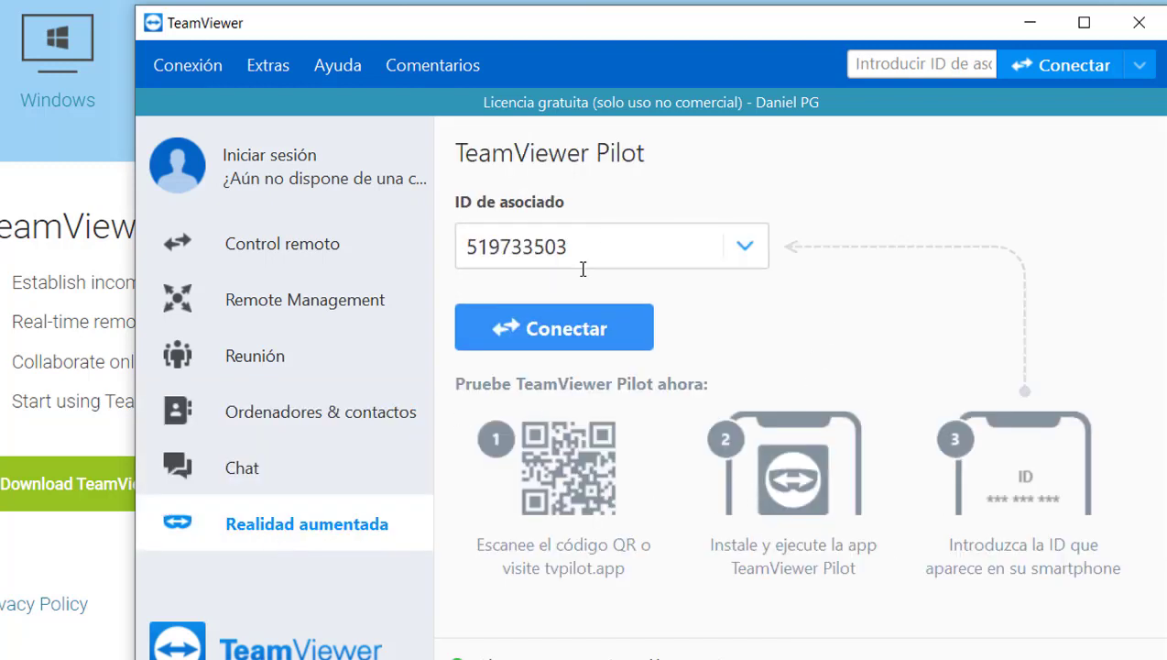
pyautogui.click(275, 152)
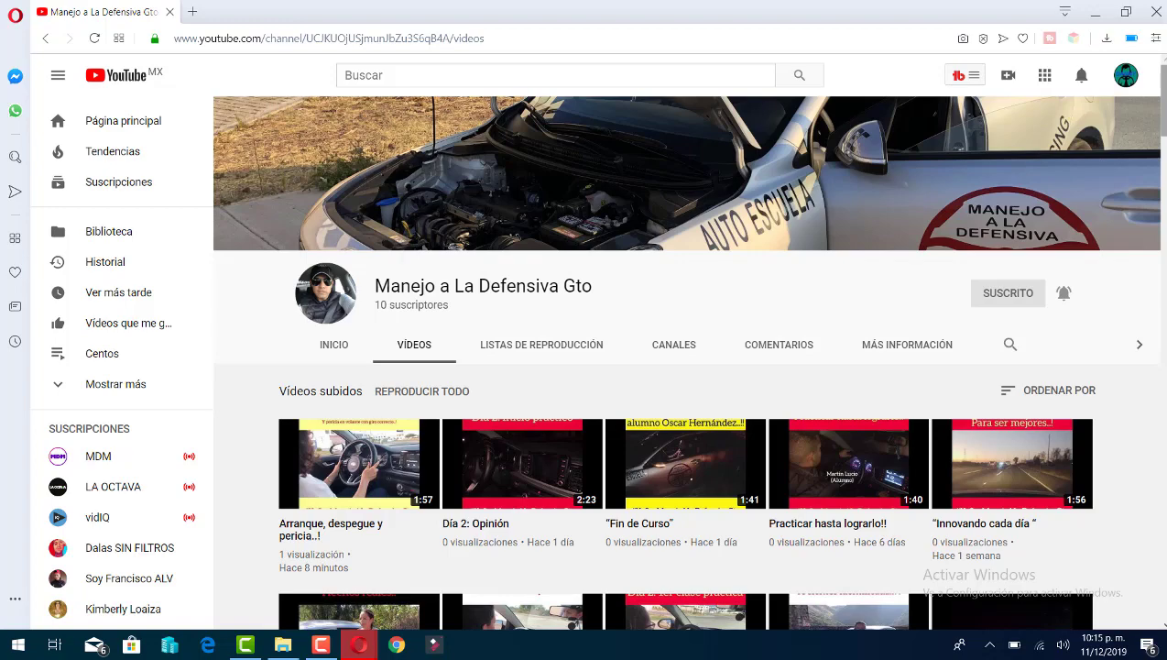
# - Browse the uploaded videos of the Manejo a La Defensiva Gto YouTube channel in Opera
pyautogui.scroll(-5, 685, 366)
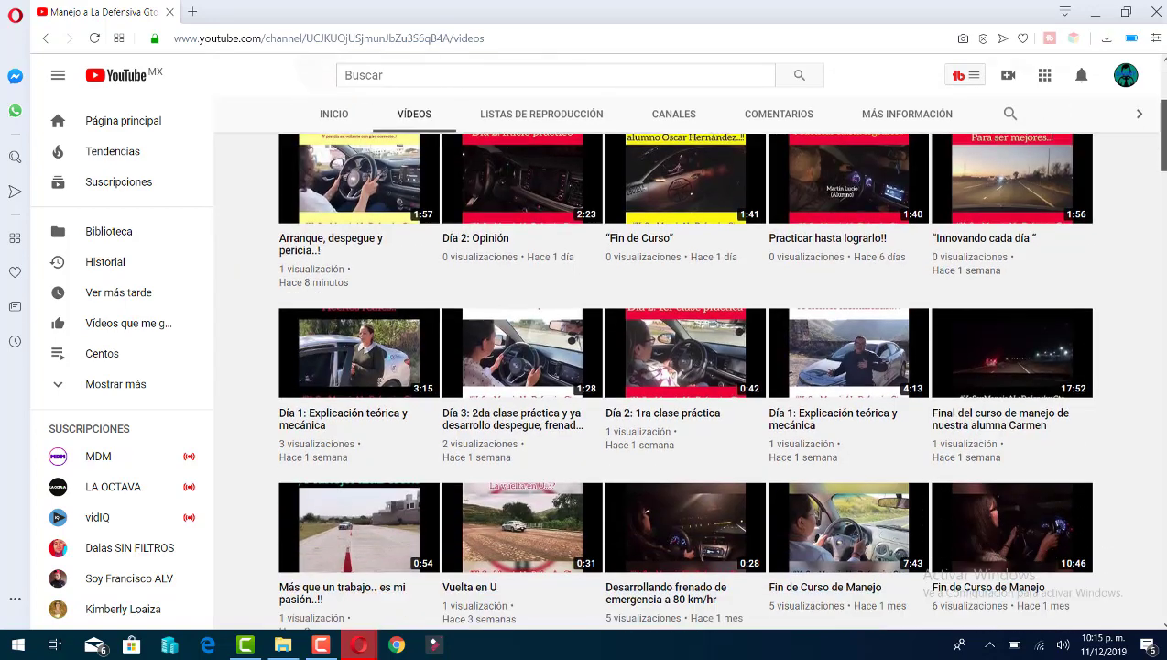
pyautogui.scroll(-3, 685, 366)
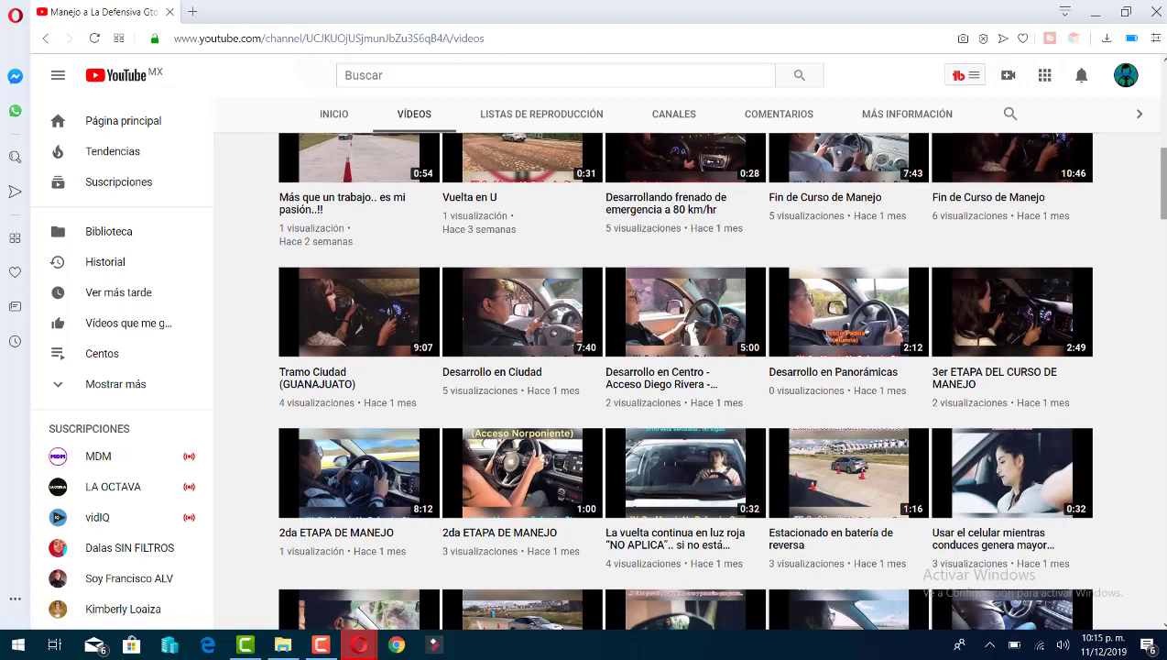
pyautogui.scroll(-5, 685, 367)
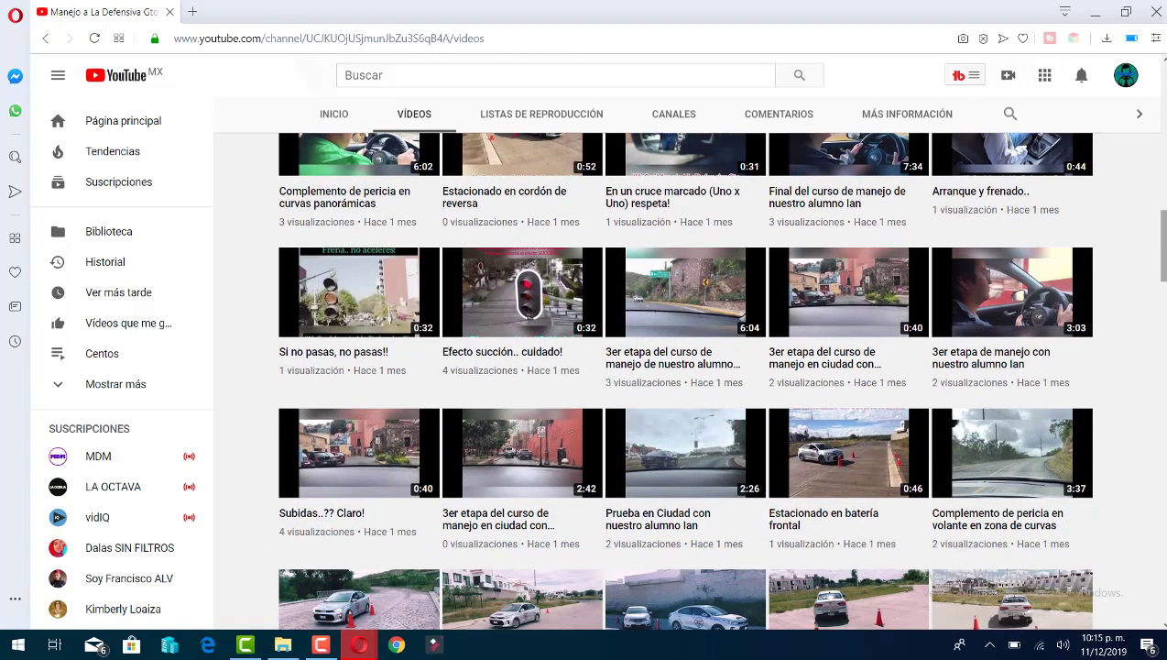
pyautogui.scroll(-9, 683, 379)
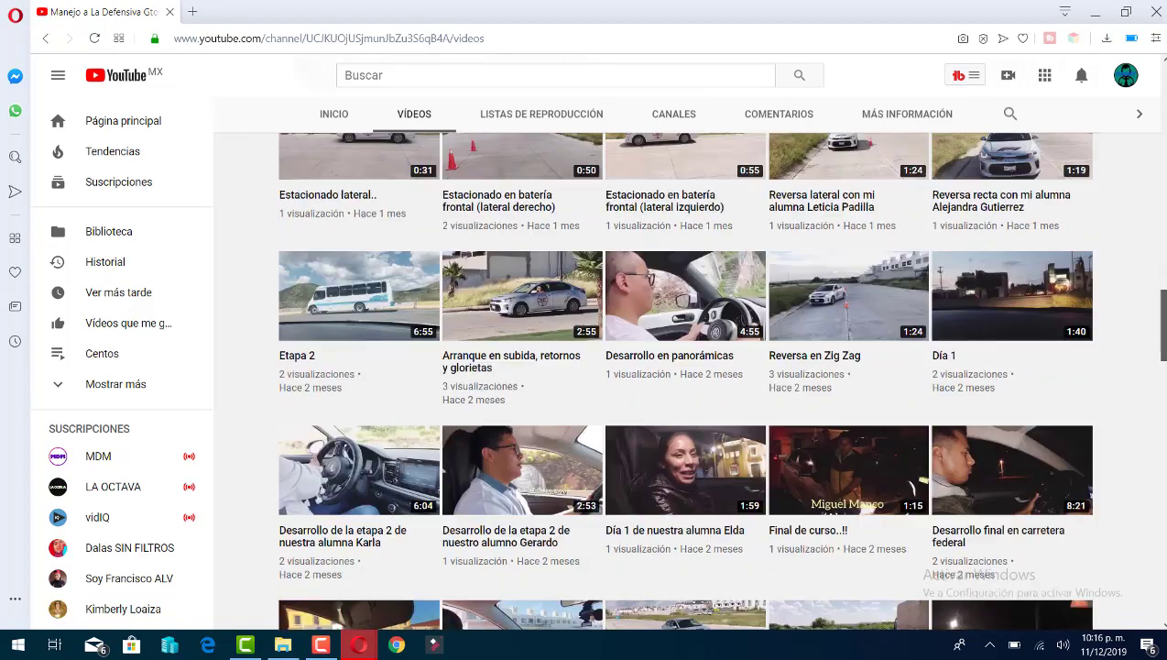
pyautogui.scroll(-5, 683, 379)
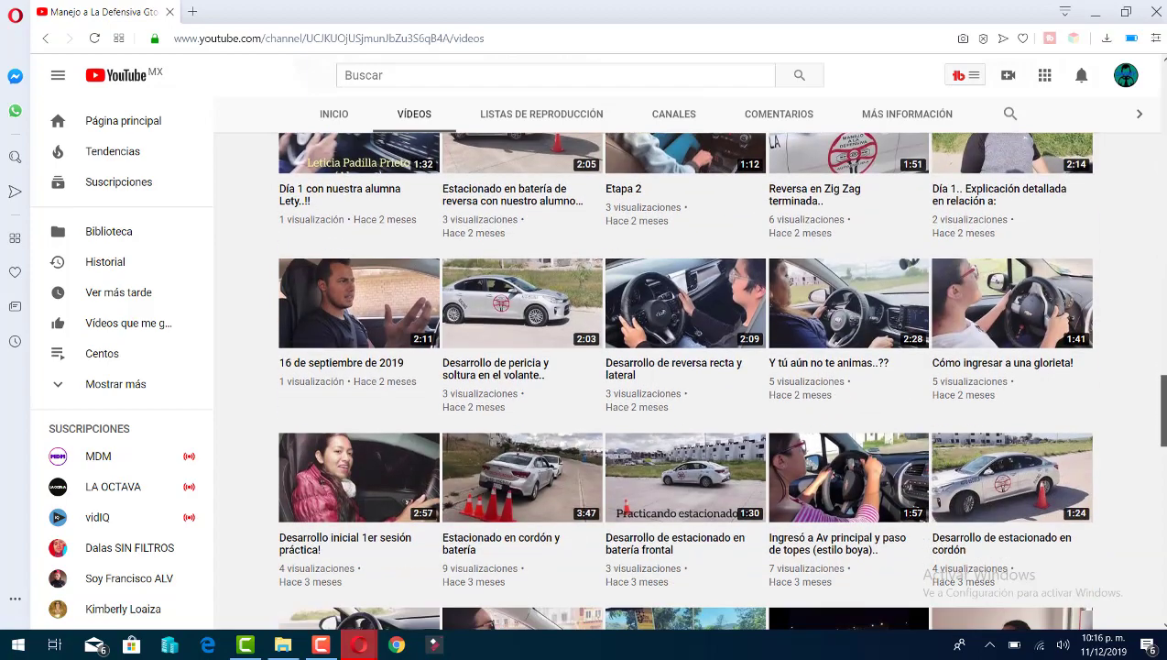
pyautogui.scroll(-2, 683, 379)
pyautogui.scroll(-5, 685, 379)
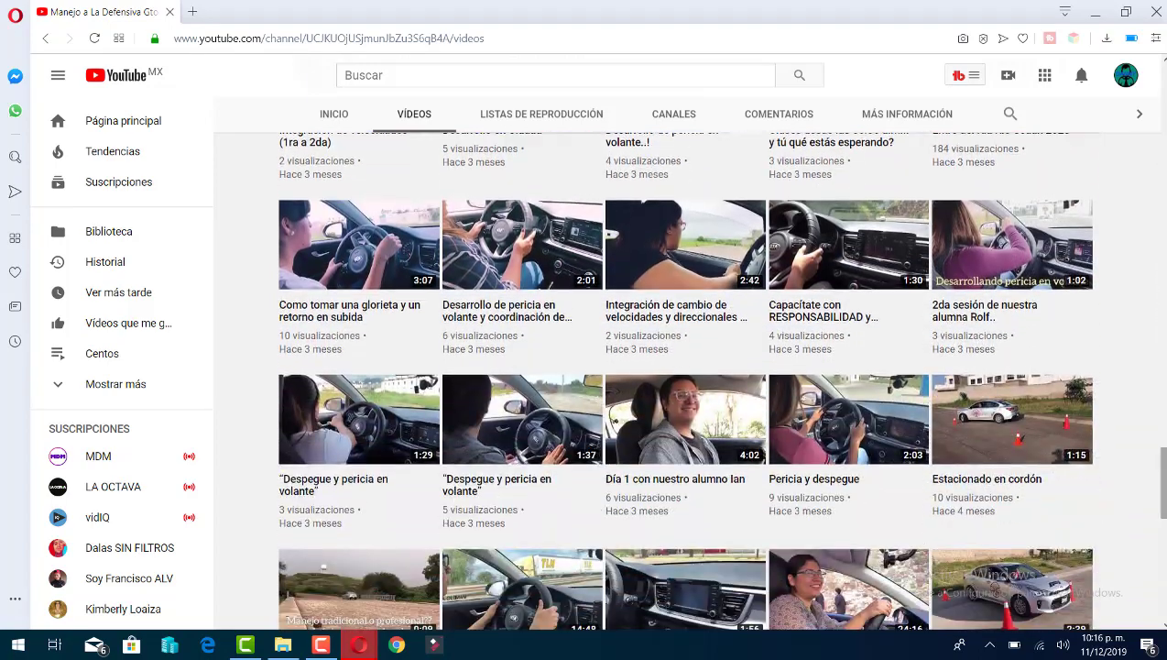